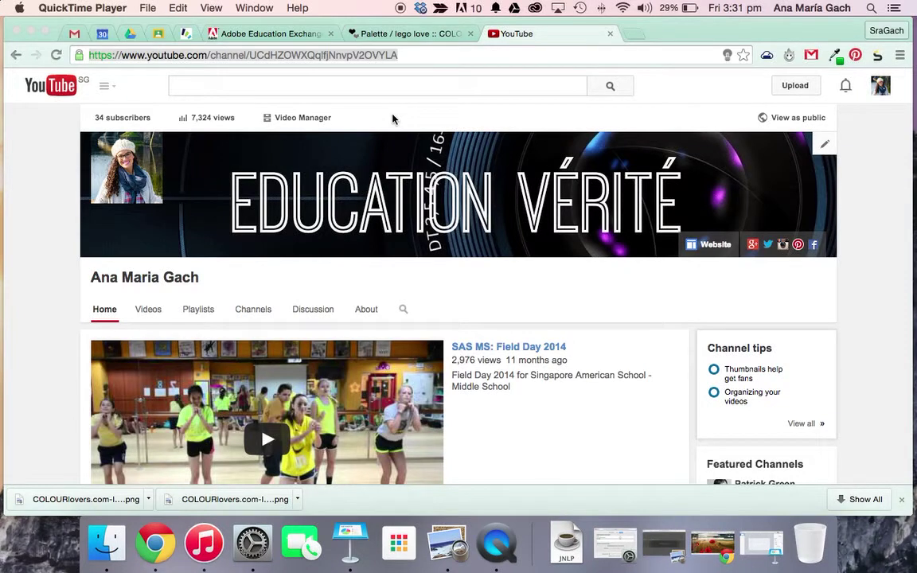
Step: Switch to the COLOURlovers page, close the downloads bar and review the full-size lego love colour palette
left_click(894, 485)
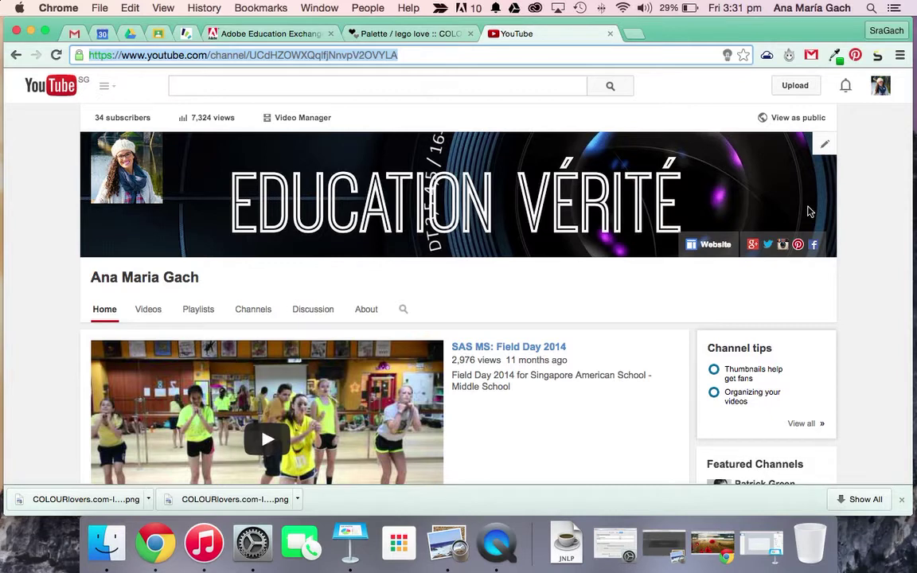
left_click(548, 112)
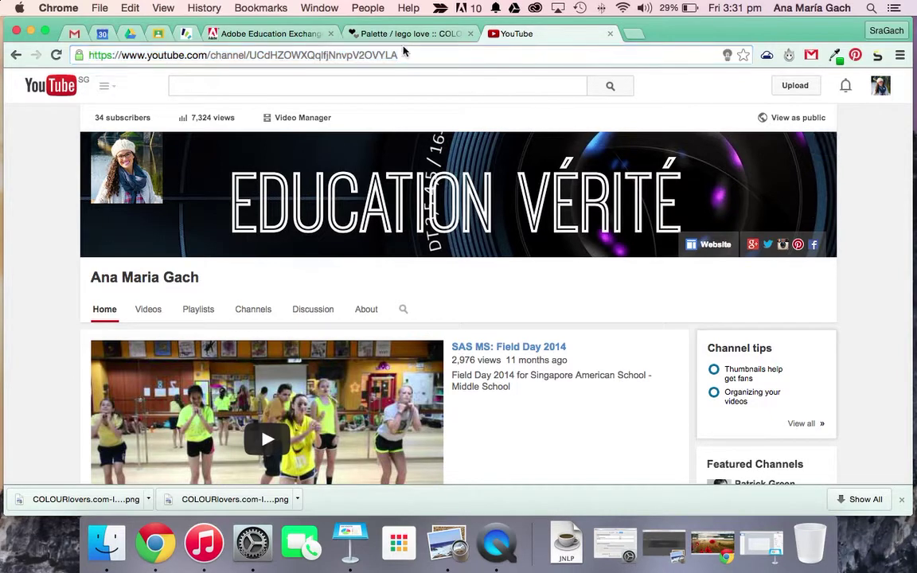
left_click(396, 34)
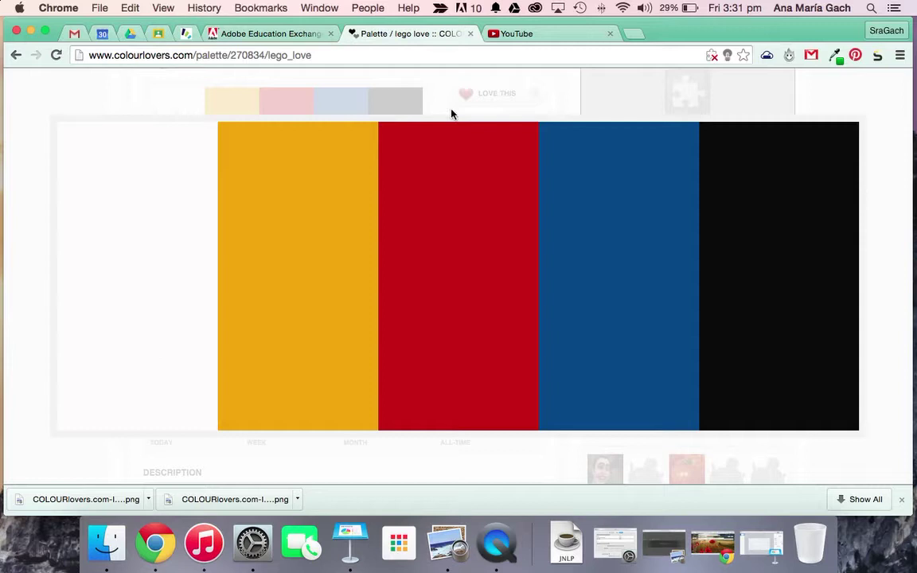
scroll(667, 351, "up", 3)
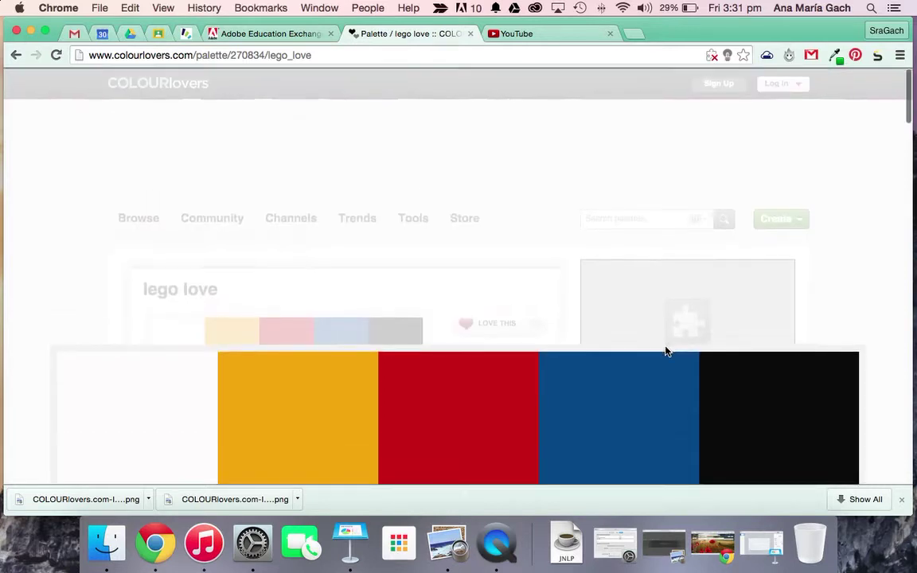
scroll(665, 351, "down", 4)
left_click(901, 500)
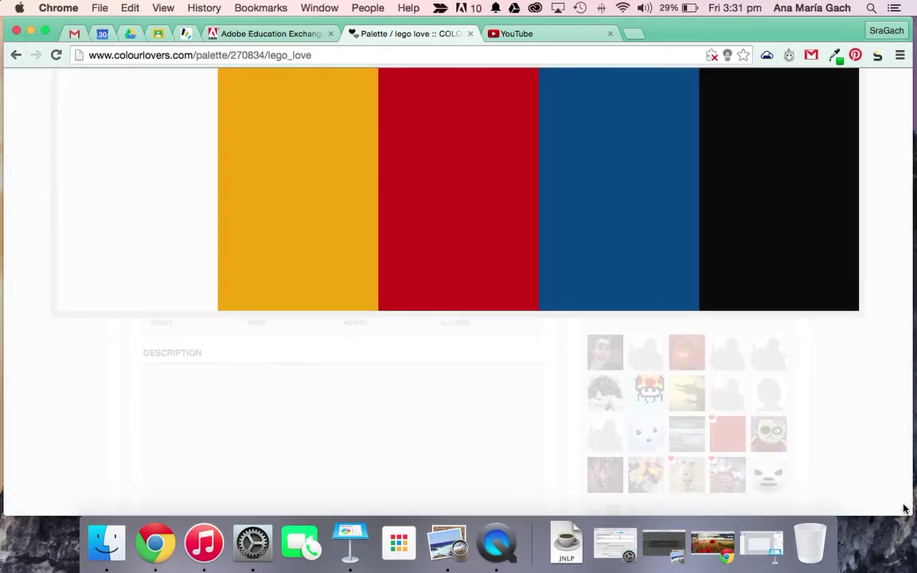
scroll(820, 409, "up", 2)
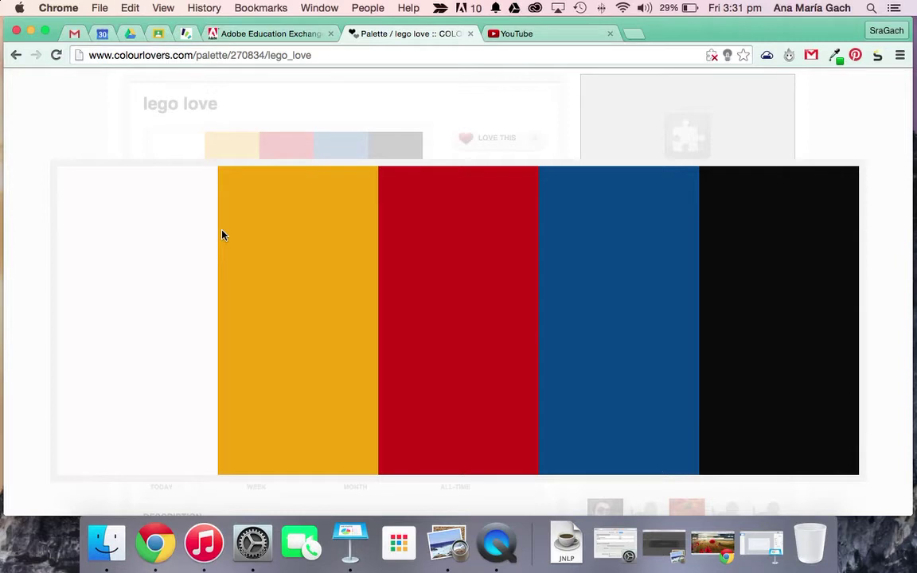
scroll(222, 235, "down", 2)
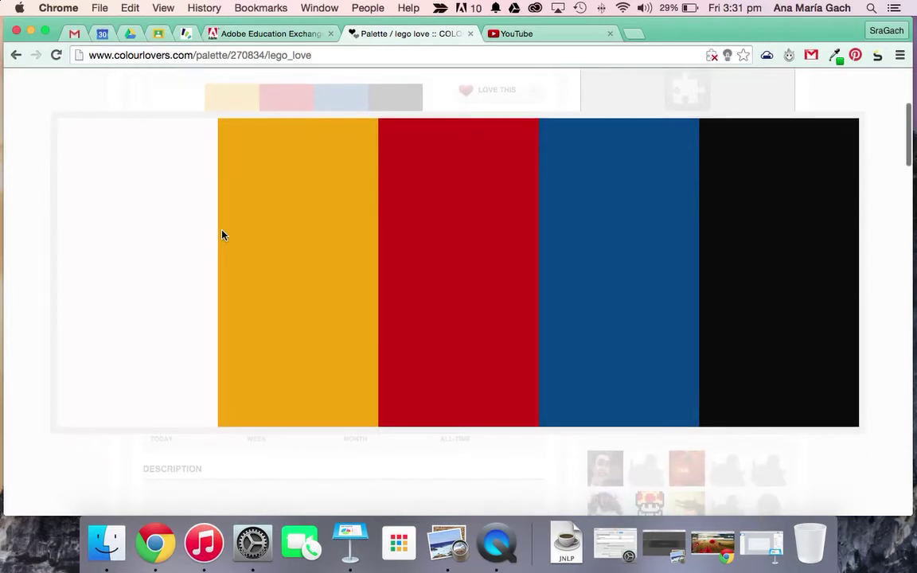
Step: Switch to Finder and open the YouTube Header folder on the Desktop
left_click(106, 541)
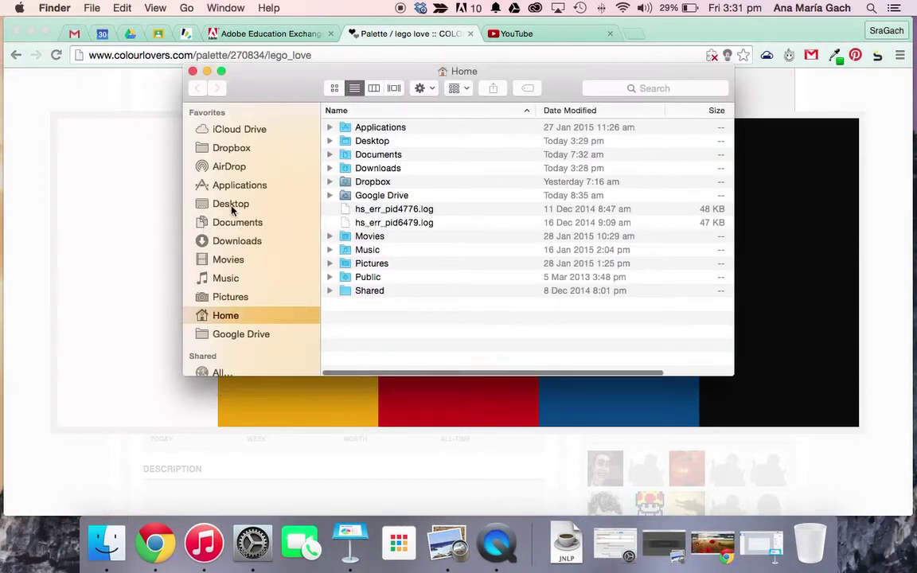
left_click(231, 204)
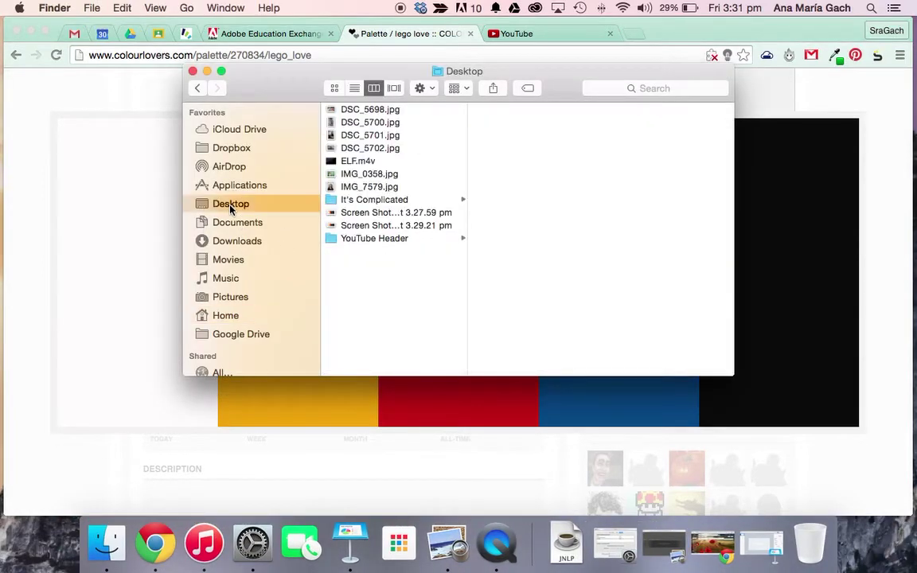
left_click(370, 238)
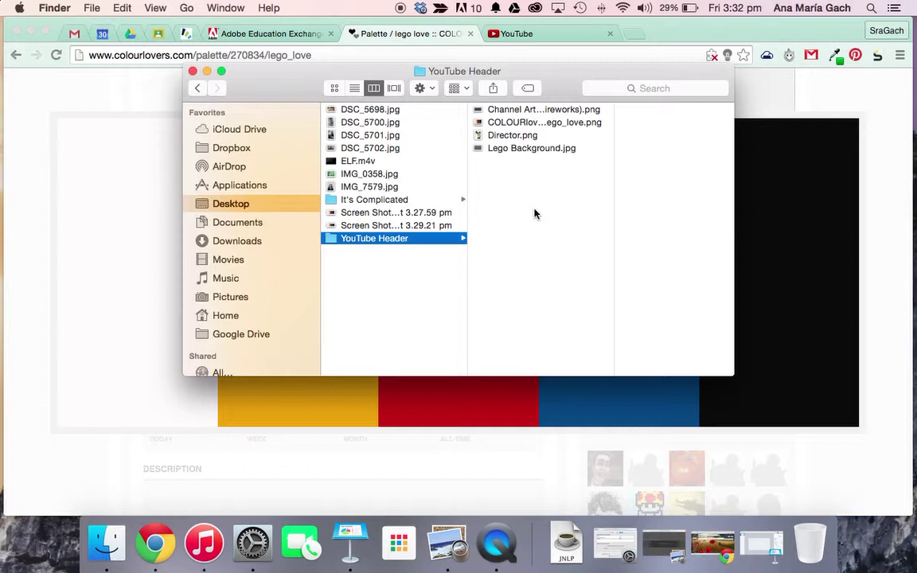
Step: Widen the Finder window and preview the director, Lego background, channel art template and colour palette images in the YouTube Header folder
left_click(500, 137)
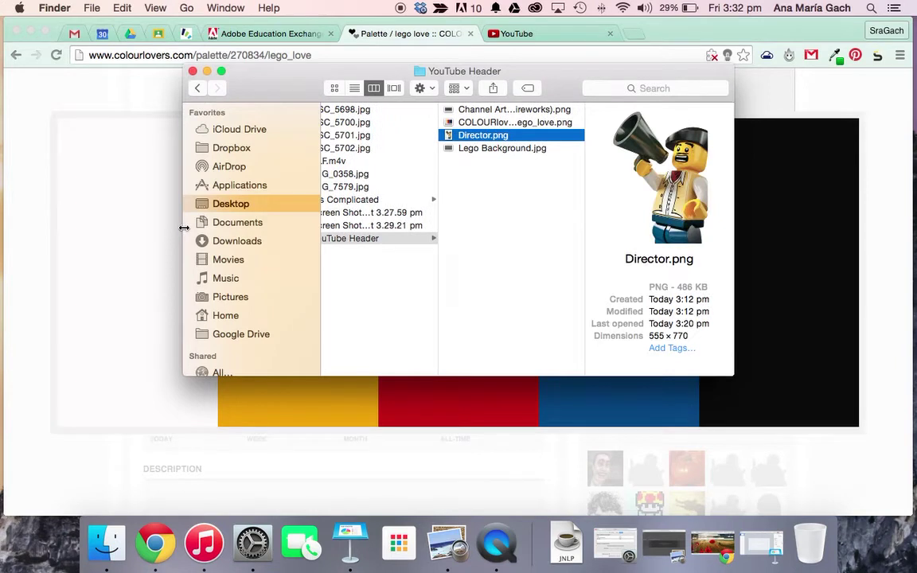
left_click_drag(182, 228, 128, 225)
left_click(478, 150)
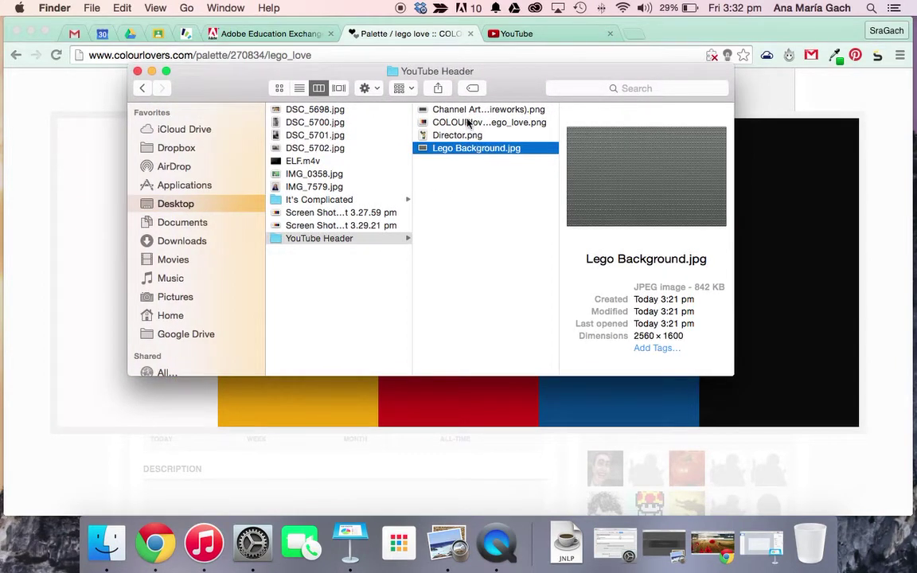
left_click(460, 109)
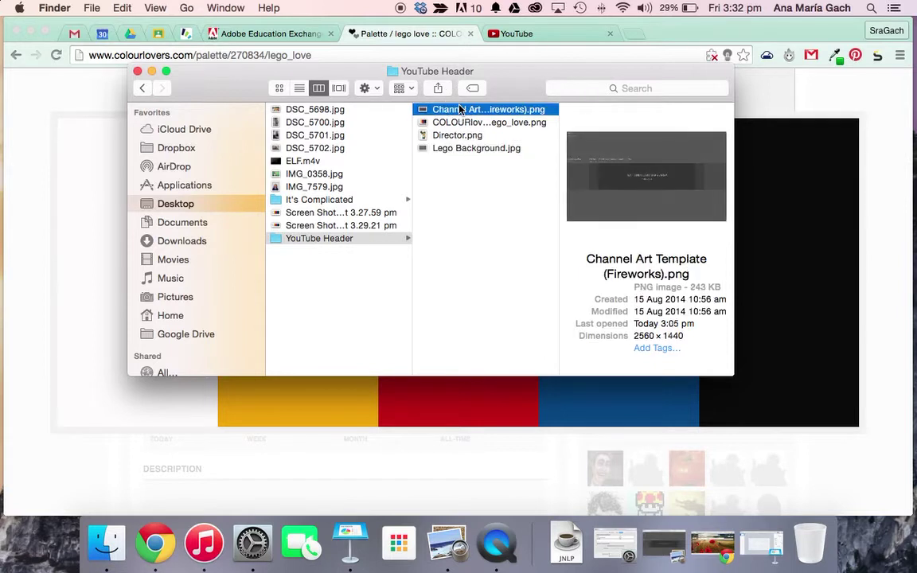
left_click(459, 109)
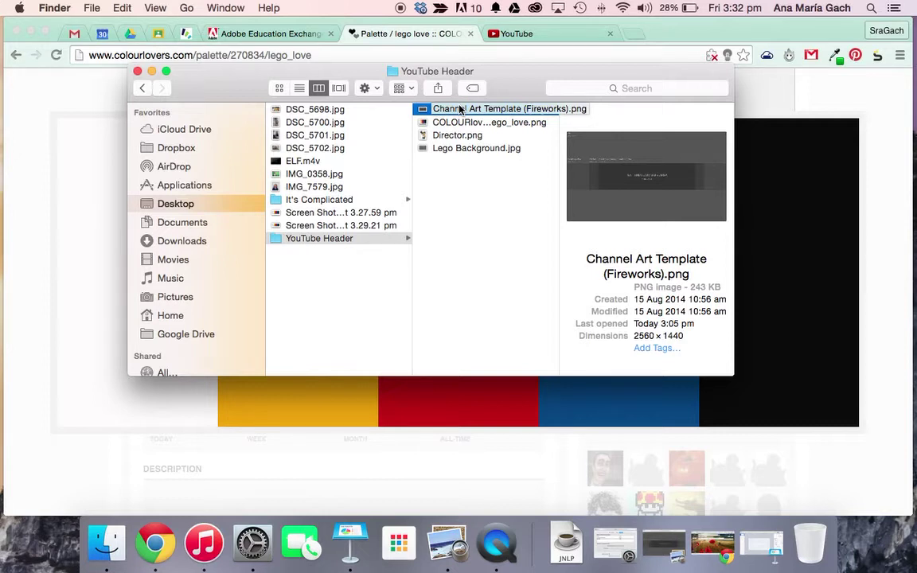
left_click(462, 122)
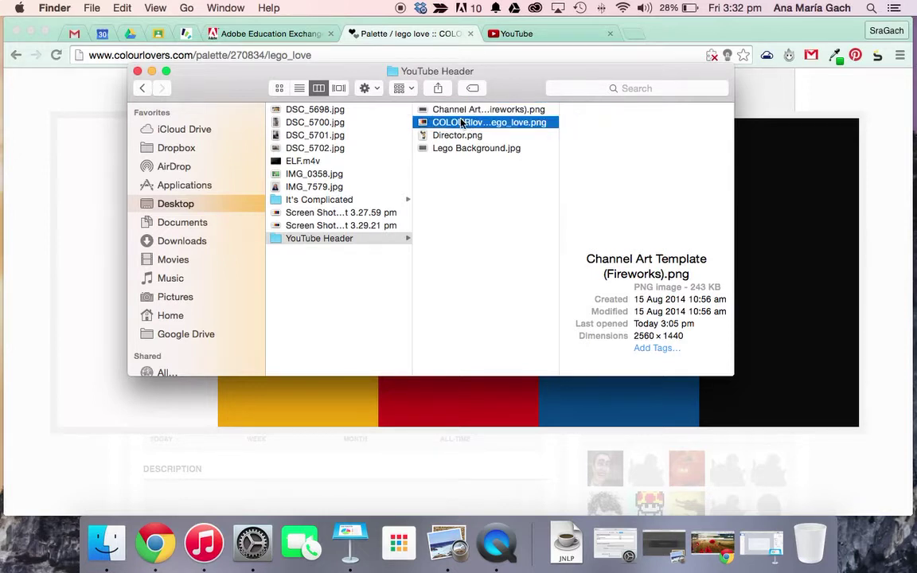
left_click(471, 239)
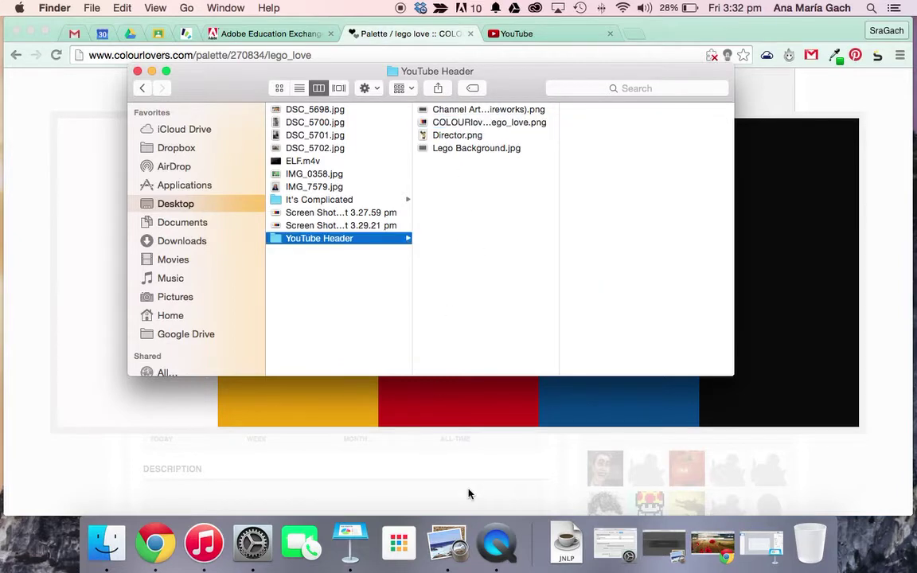
Step: Switch to Keynote, close the Colors window and create a new Standard presentation with the White theme
left_click(361, 542)
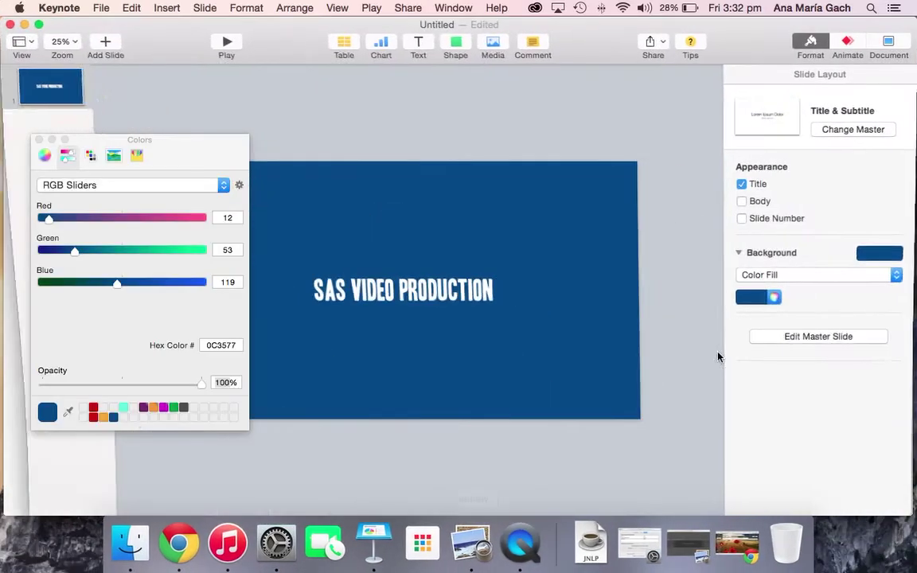
left_click(38, 140)
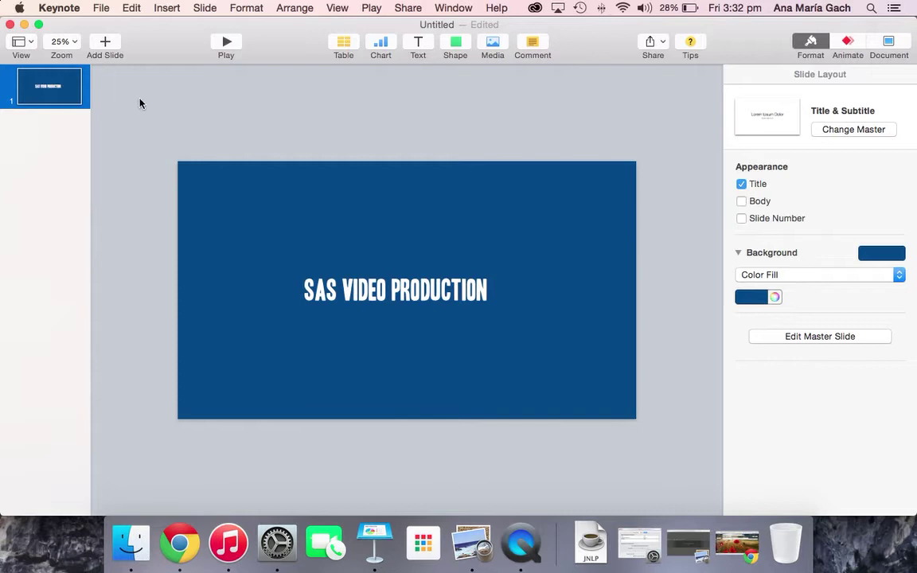
left_click(101, 8)
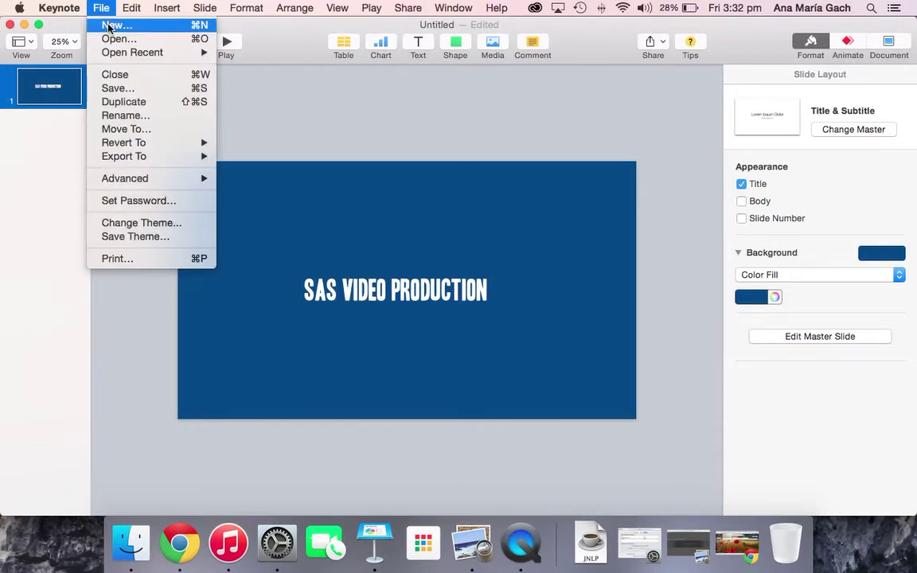
left_click(109, 27)
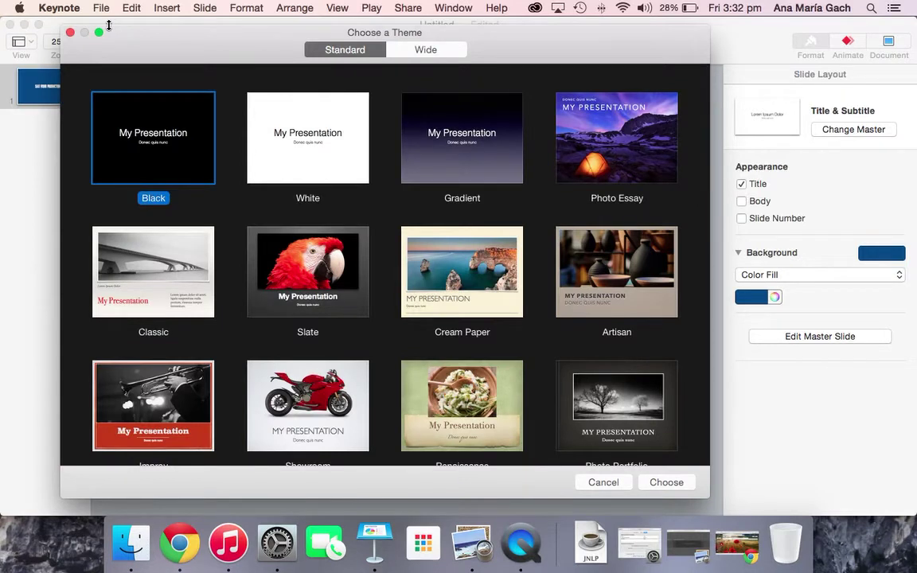
left_click(333, 160)
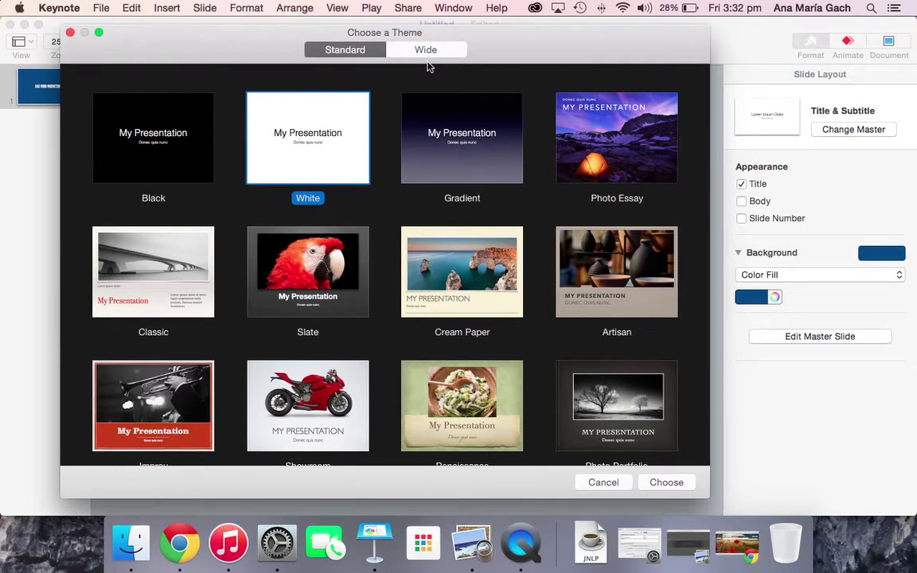
left_click(667, 483)
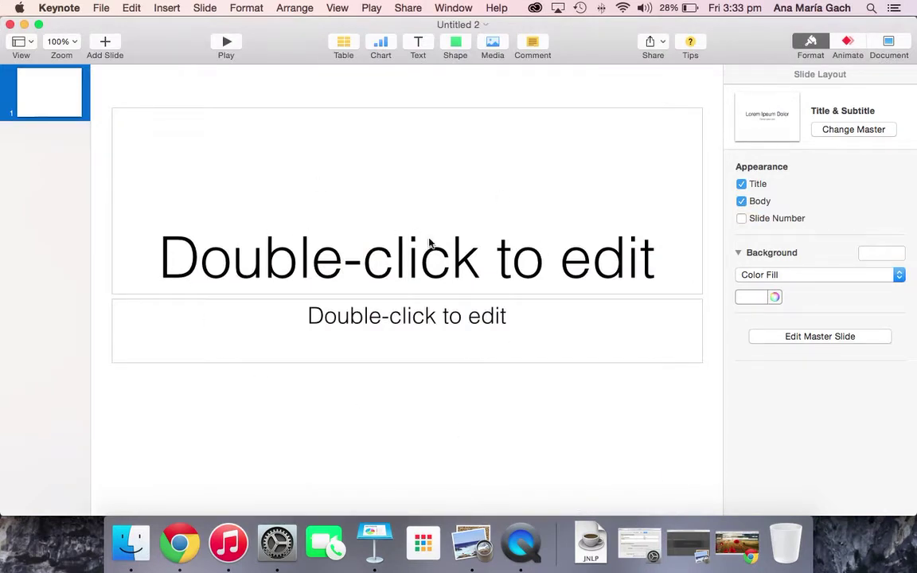
Step: Give the presentation a custom slide size of 2560 pts wide by 1440 pts high
left_click(74, 46)
left_click(73, 59)
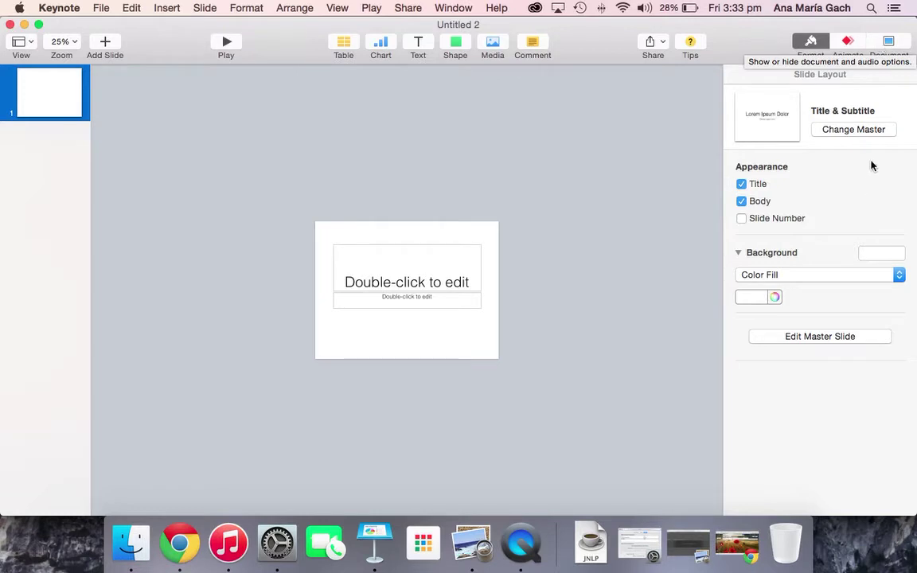
left_click(879, 50)
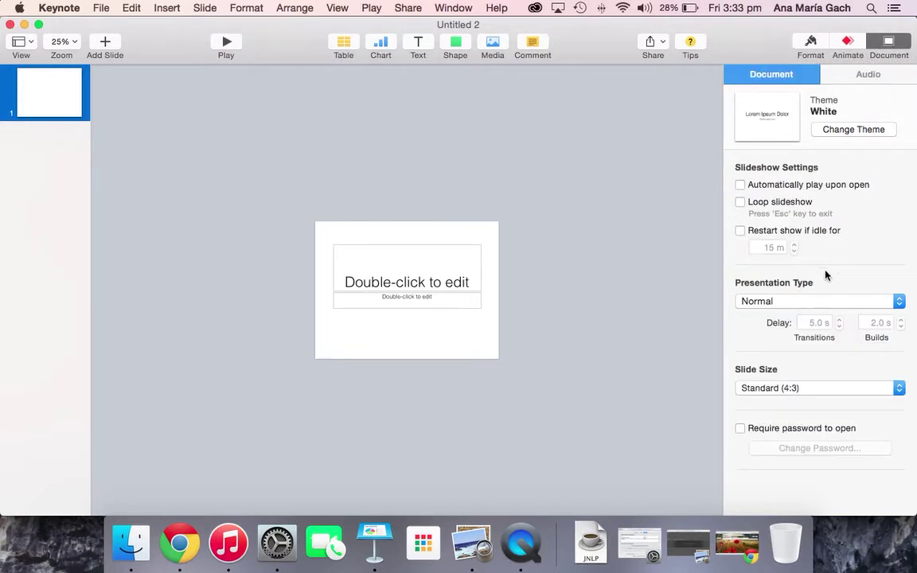
left_click(822, 390)
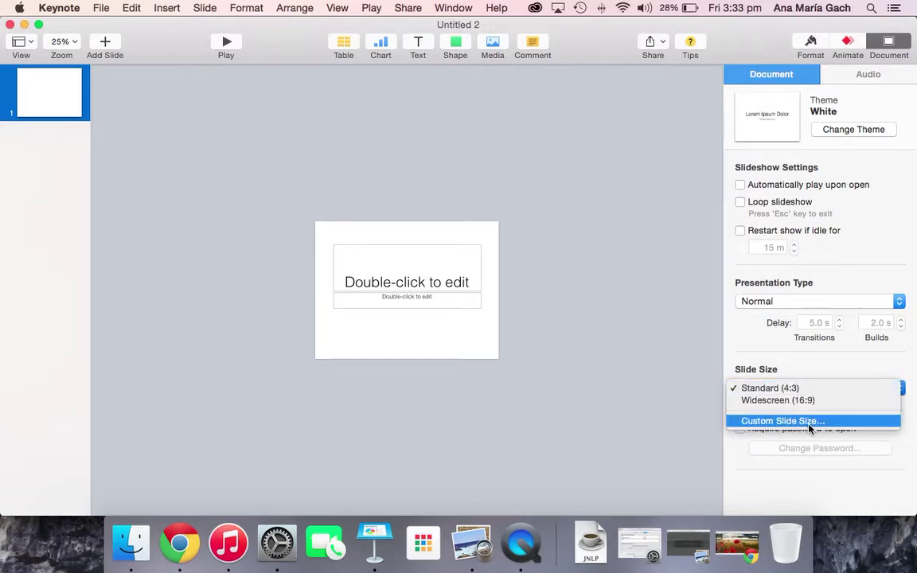
left_click(809, 420)
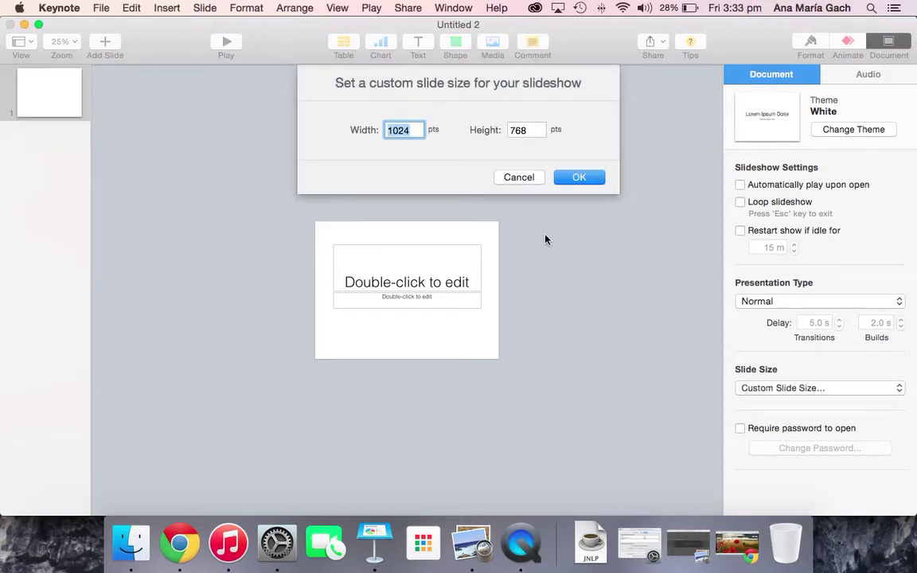
type("2560")
key("Tab")
type("1440")
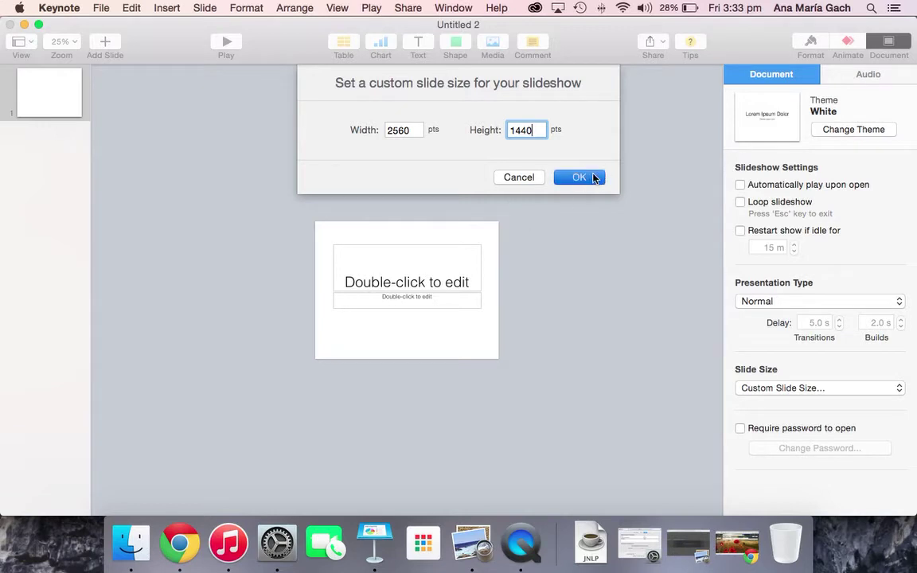
left_click(593, 178)
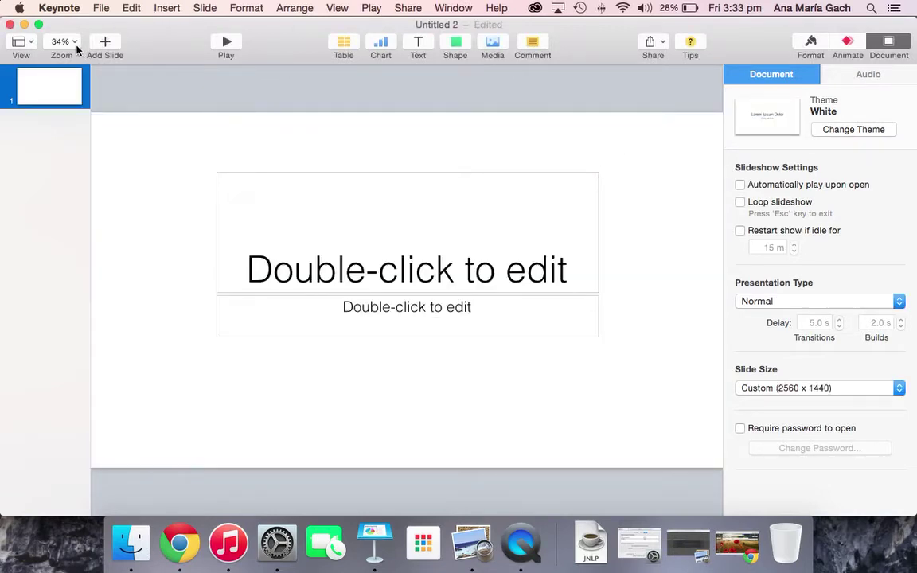
left_click(69, 43)
left_click(73, 59)
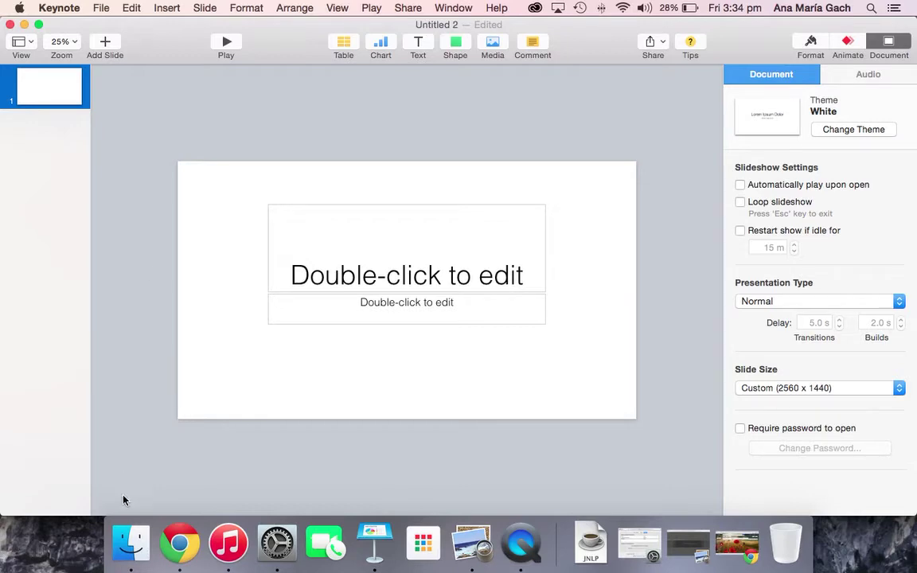
Step: Examine the text and logo safe area in Channel Art Template (Fireworks).png in Preview, and return to the Keynote presentation
left_click(123, 533)
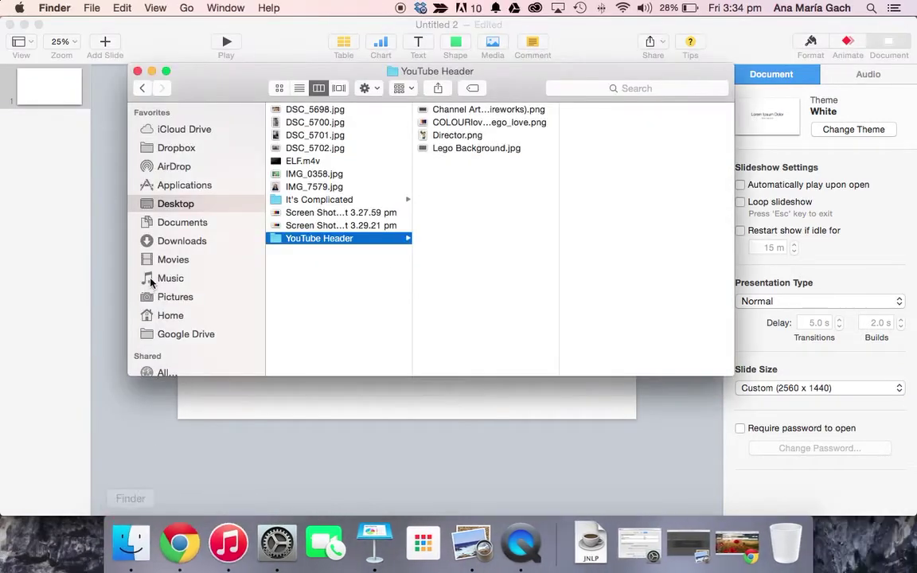
left_click(678, 527)
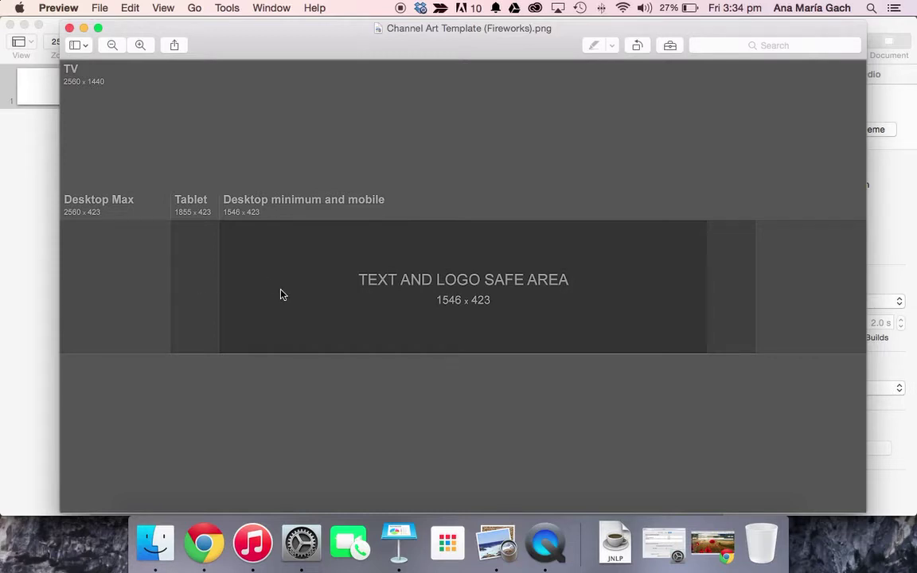
left_click(27, 246)
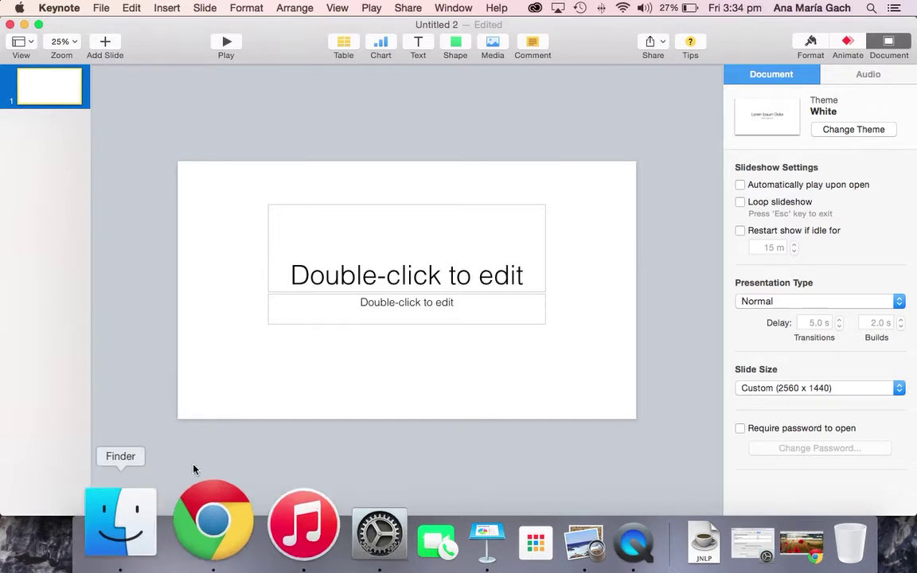
Step: Place Channel Art Template (Fireworks).png from the Finder's YouTube Header folder onto the Keynote slide so it covers the whole slide
left_click(491, 41)
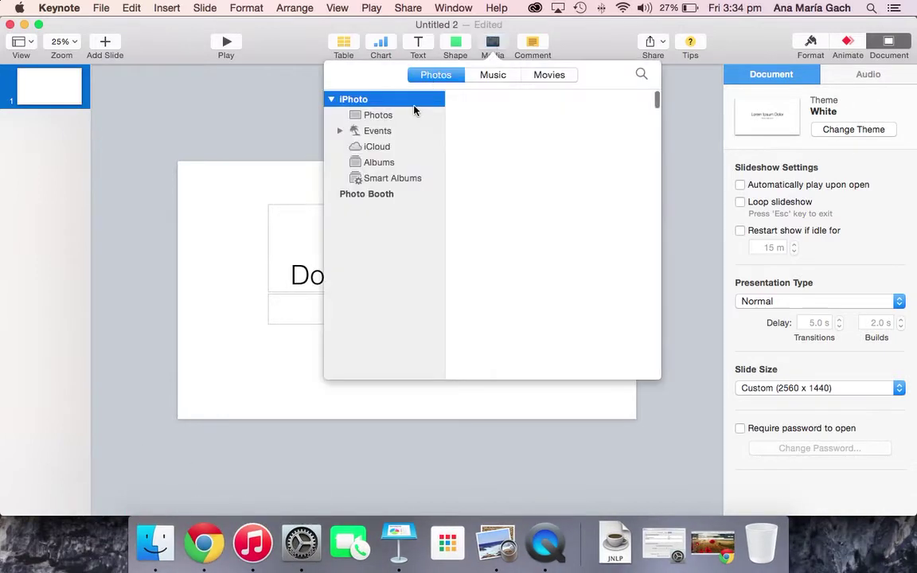
left_click(297, 138)
left_click(145, 554)
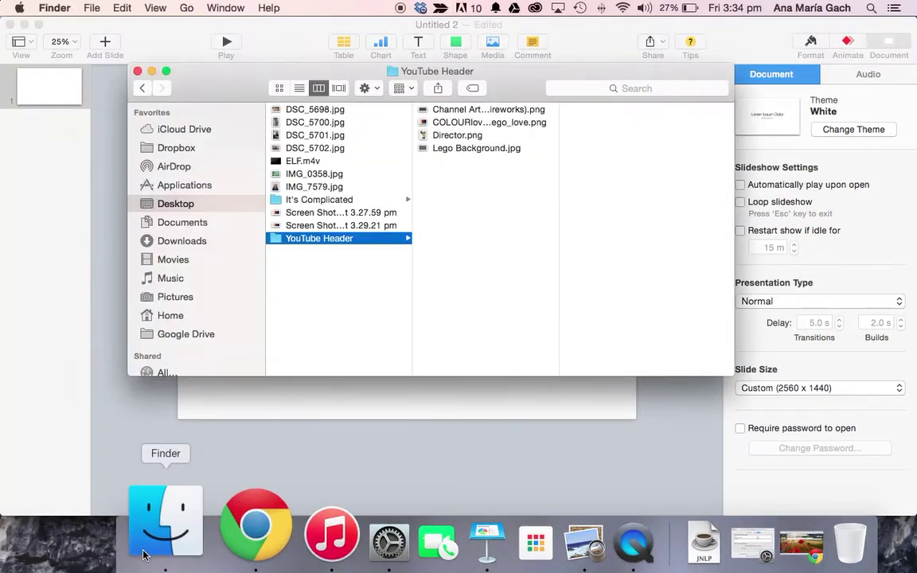
left_click(430, 109)
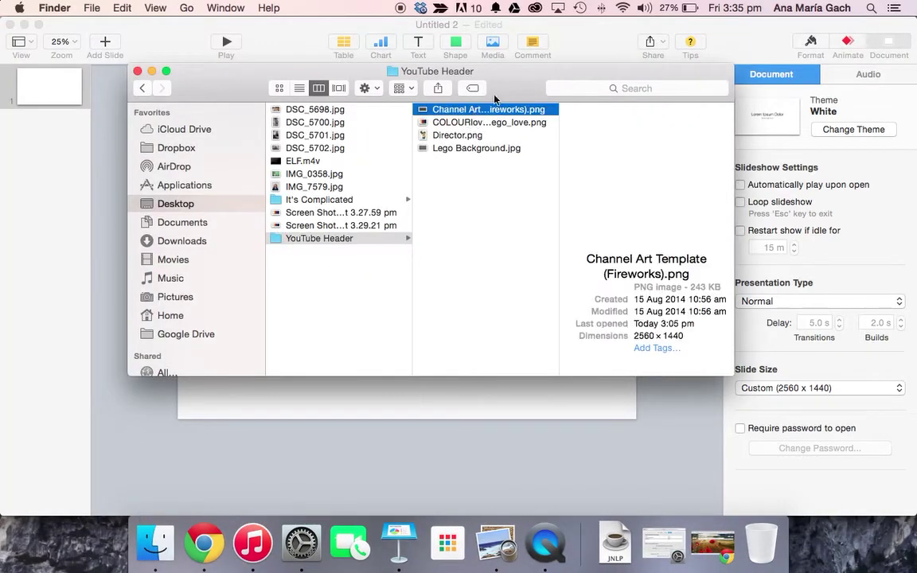
left_click_drag(503, 109, 446, 401)
left_click(441, 442)
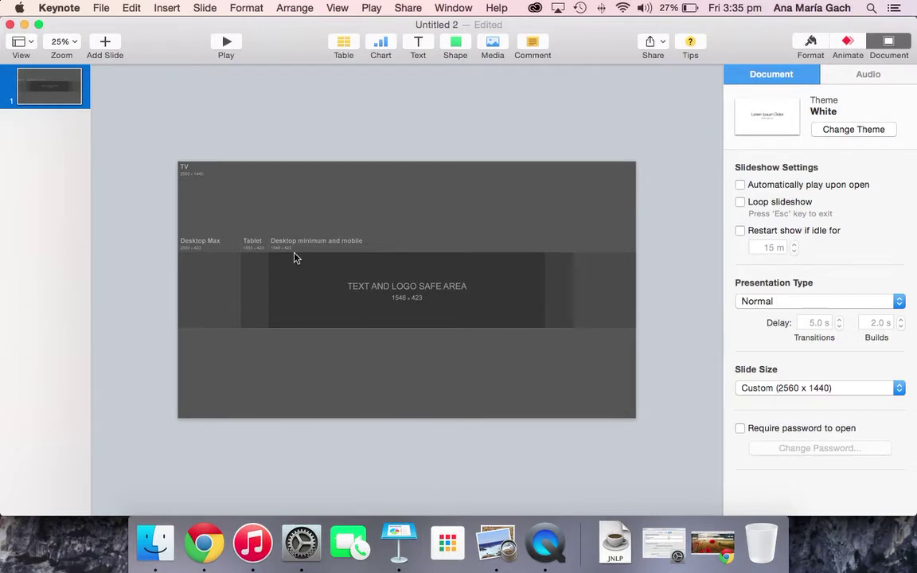
Step: Send the template image to the back of the slide and delete the subtitle placeholder
right_click(364, 211)
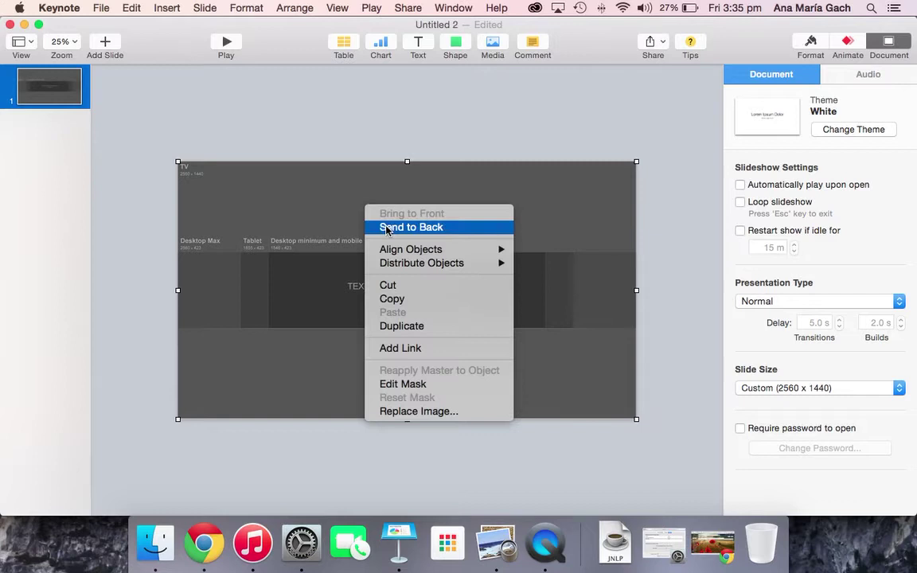
left_click(390, 230)
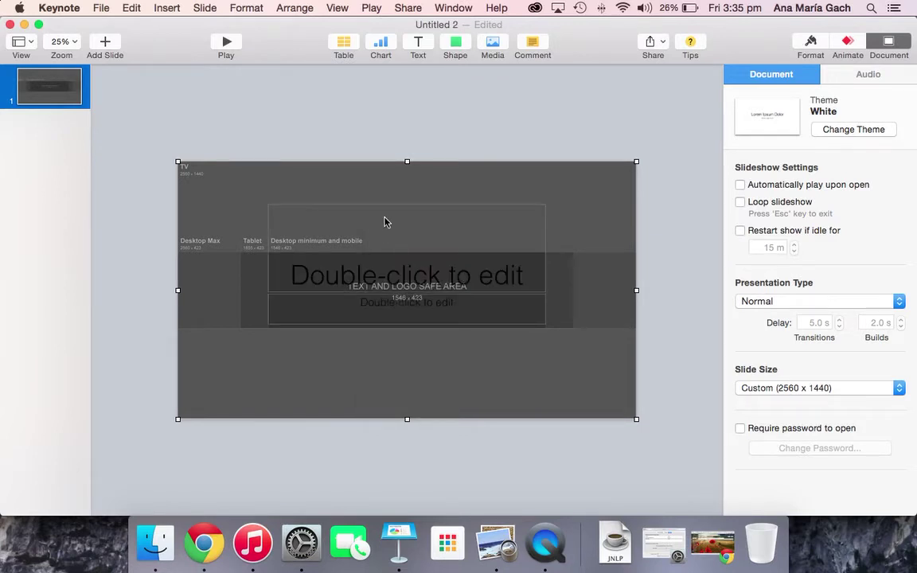
left_click(355, 143)
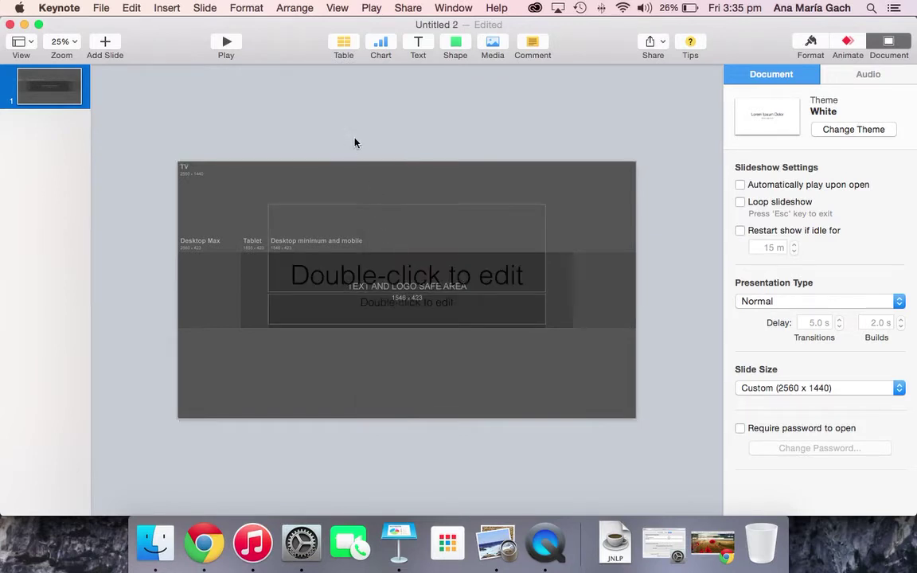
left_click(382, 319)
key("Delete")
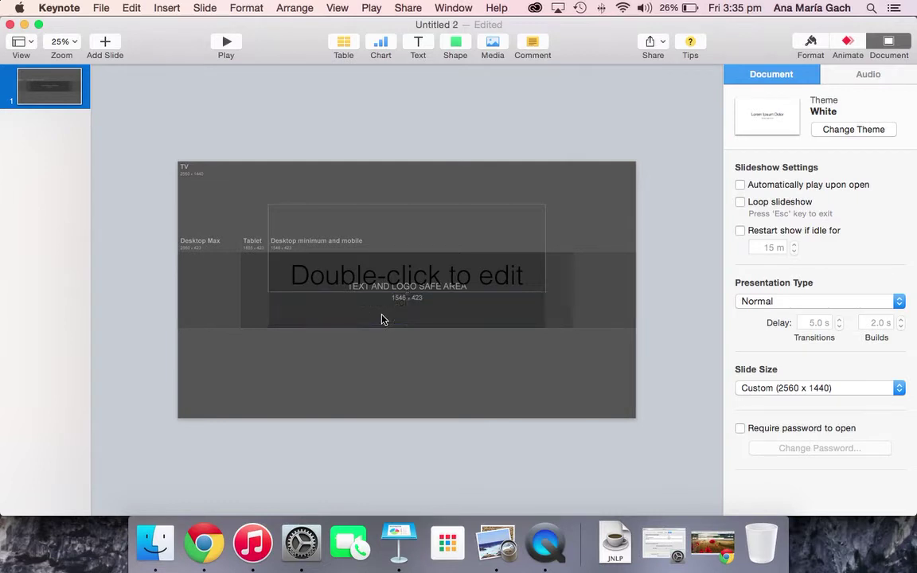
Step: Move the title placeholder down and shorten it from its upper edge to fit the template's text and logo safe area
left_click(378, 275)
key("Down")
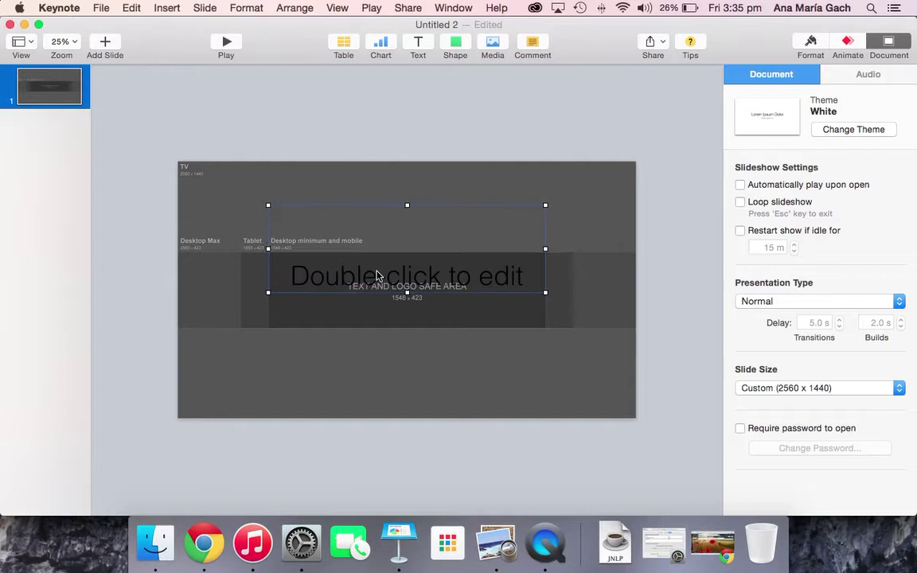
left_click_drag(378, 274, 378, 311)
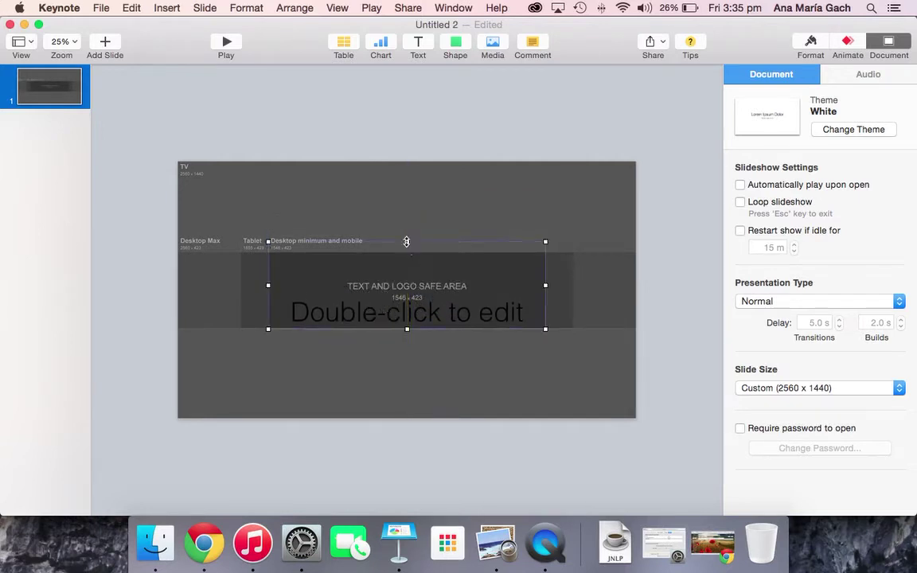
left_click_drag(406, 241, 407, 250)
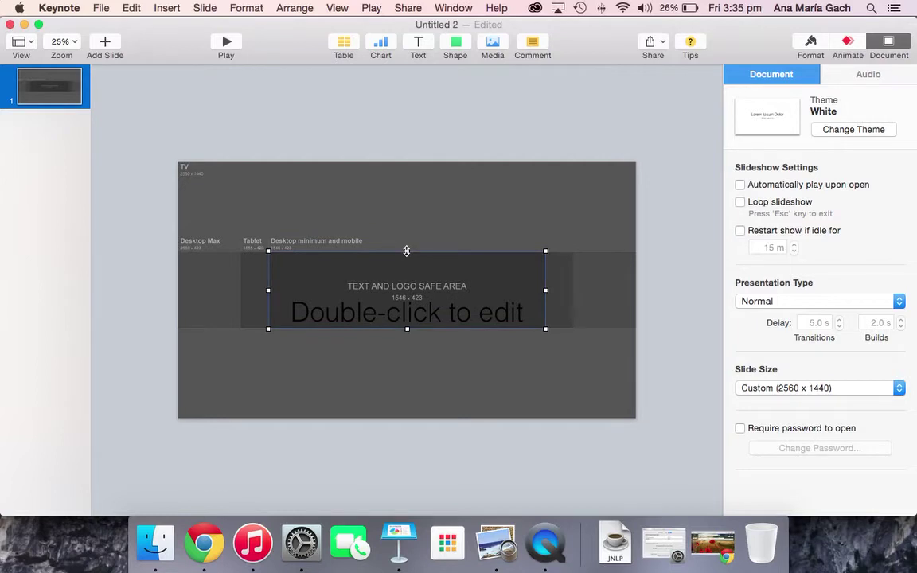
Step: Open the title placeholder for editing at 50% zoom and set its font to Bebas
left_click(66, 41)
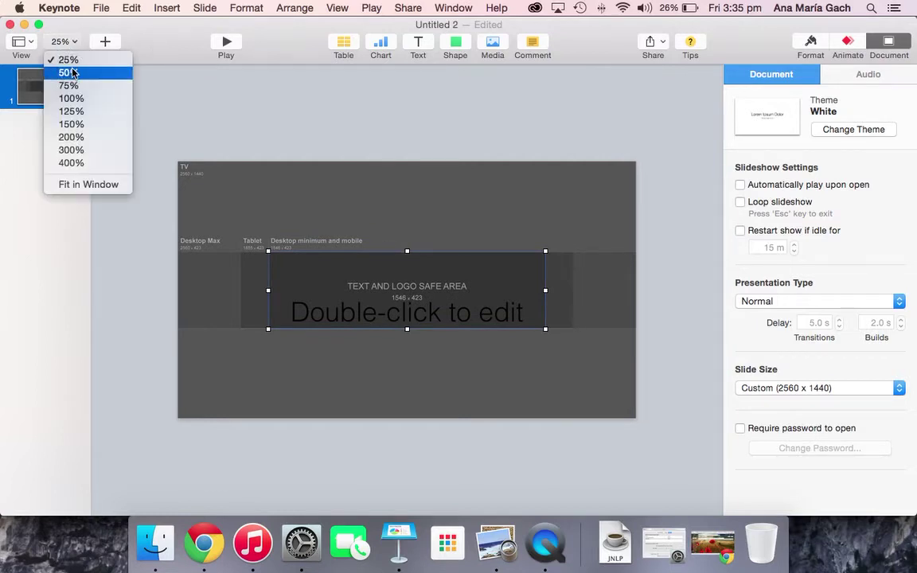
left_click(72, 74)
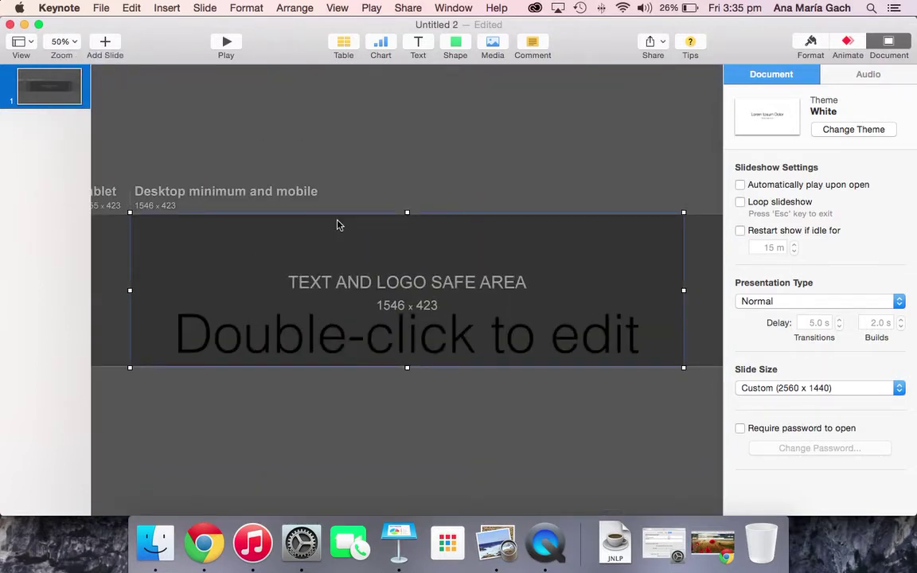
double_click(359, 315)
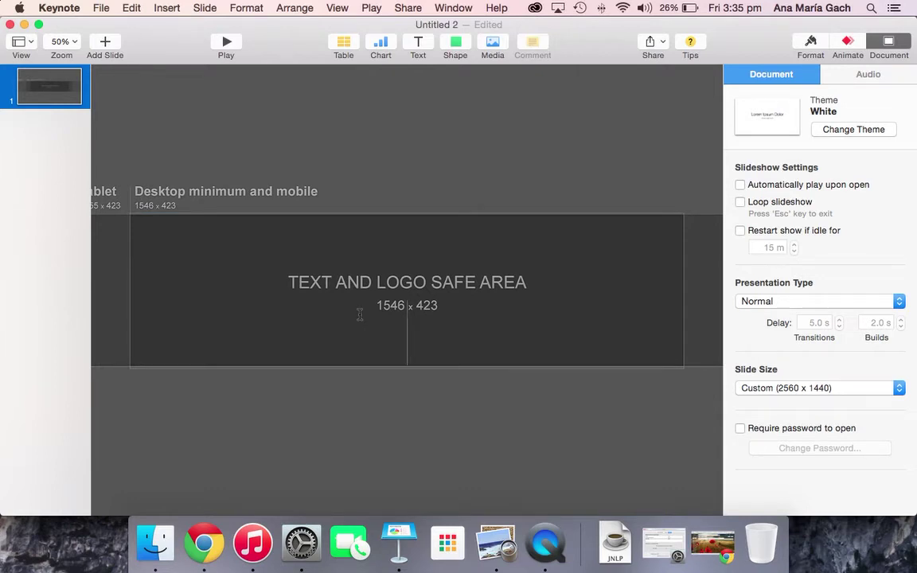
left_click(810, 42)
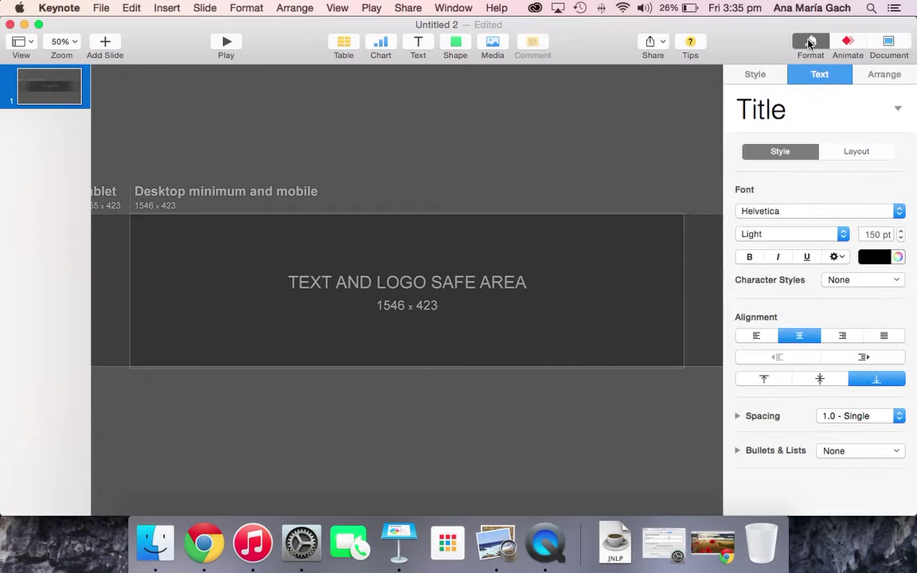
left_click(808, 211)
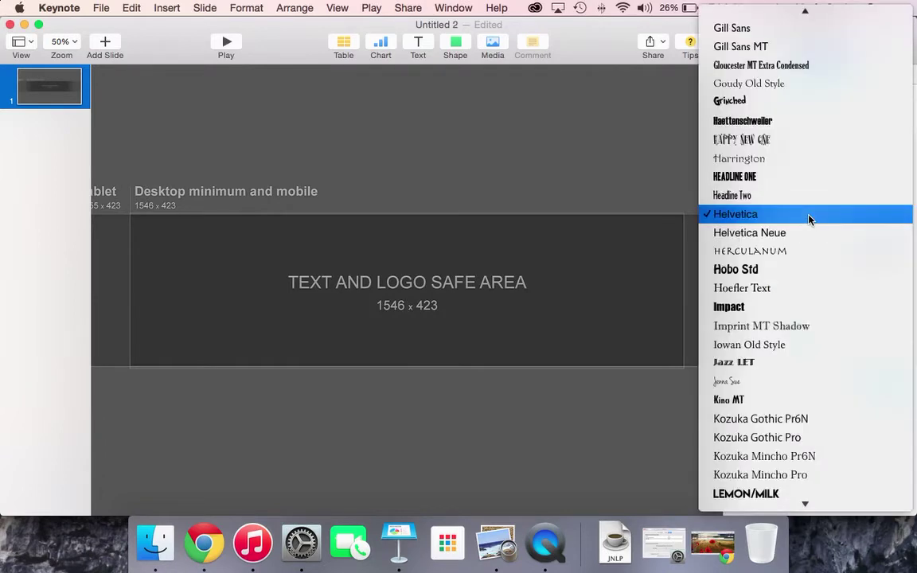
scroll(809, 219, "up", 15)
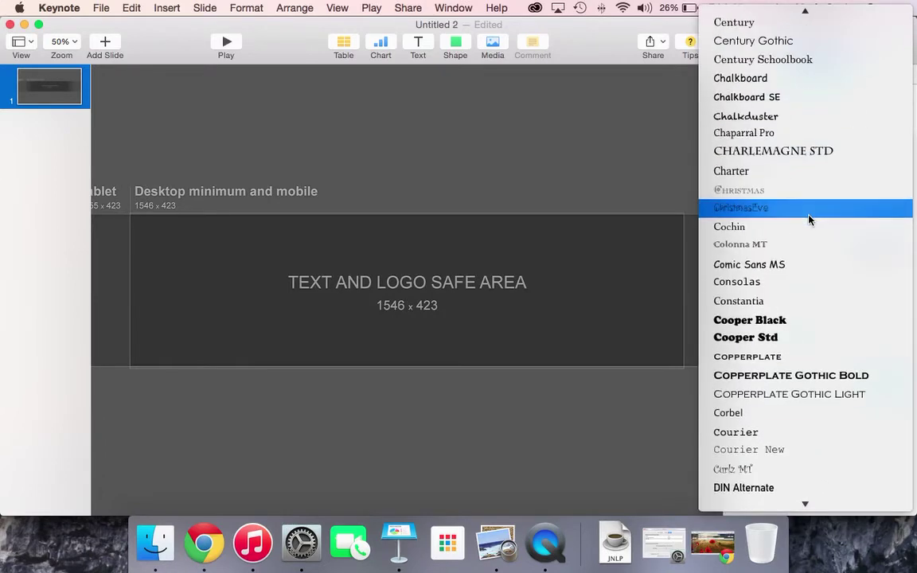
scroll(809, 219, "up", 5)
left_click(789, 161)
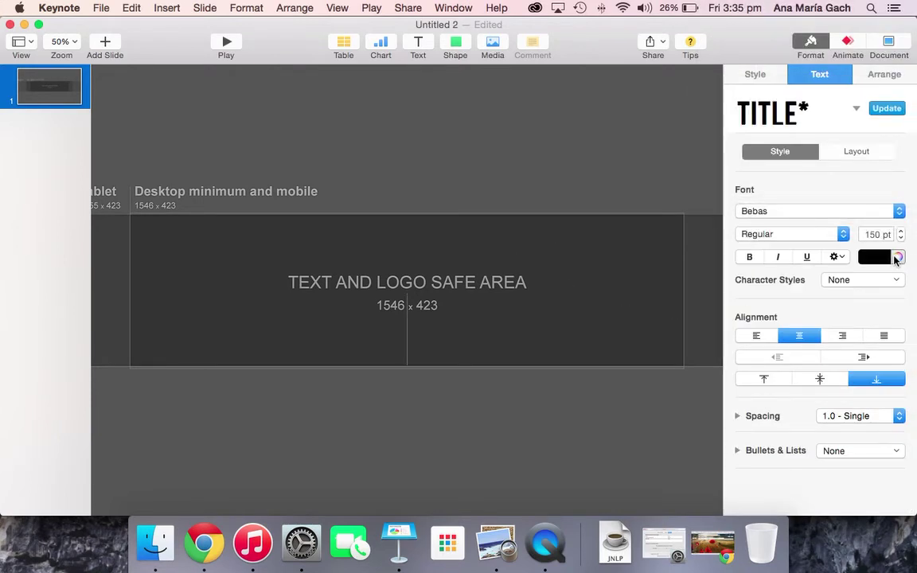
Step: Set the title's text colour to white with the colour wheel and close the Colors window
left_click(897, 257)
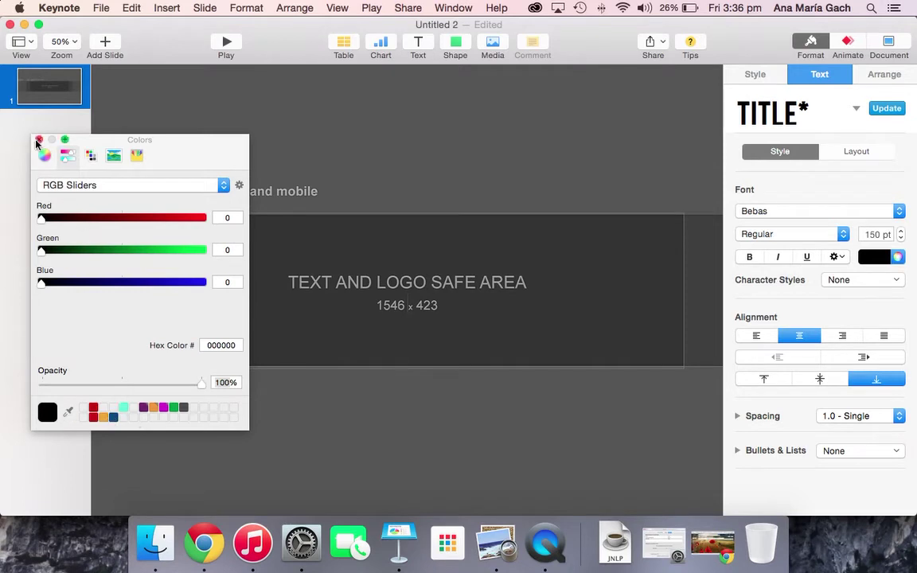
left_click(50, 157)
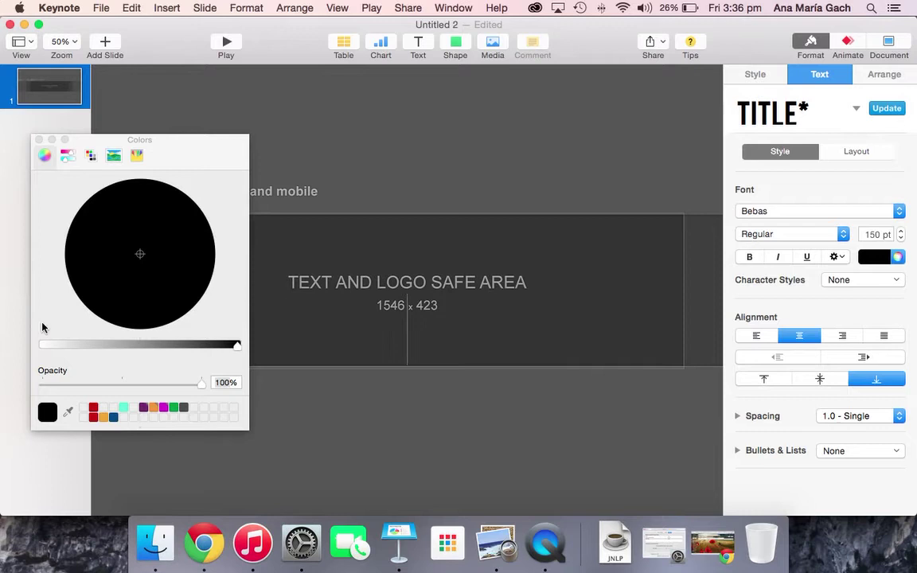
left_click(41, 346)
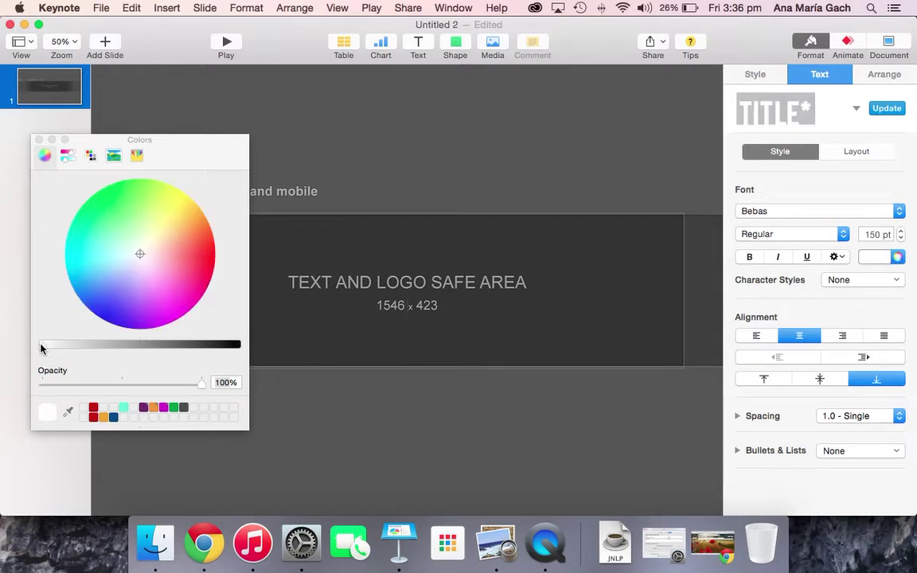
left_click(38, 139)
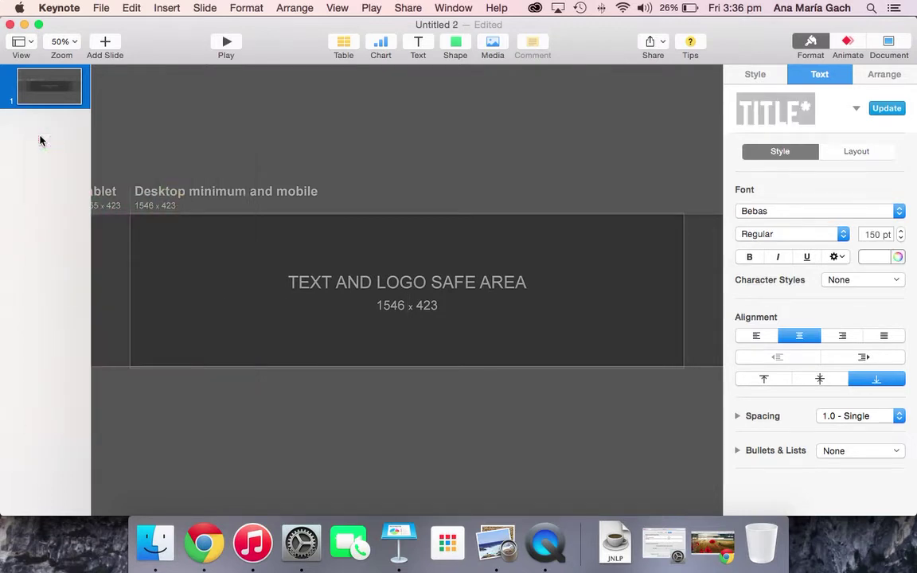
Step: Centre the title text vertically in its box and enter SASVIDPRO as the title
left_click(806, 382)
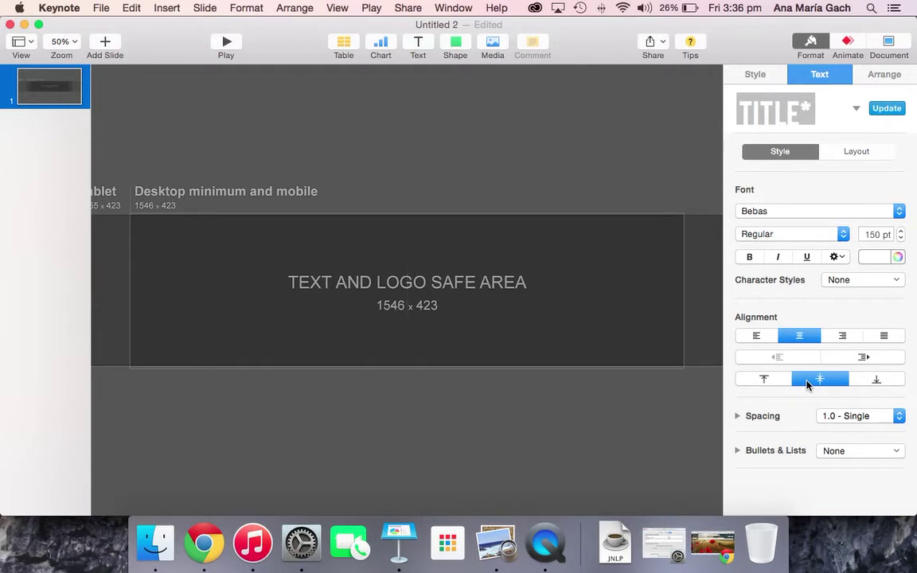
type("SAS")
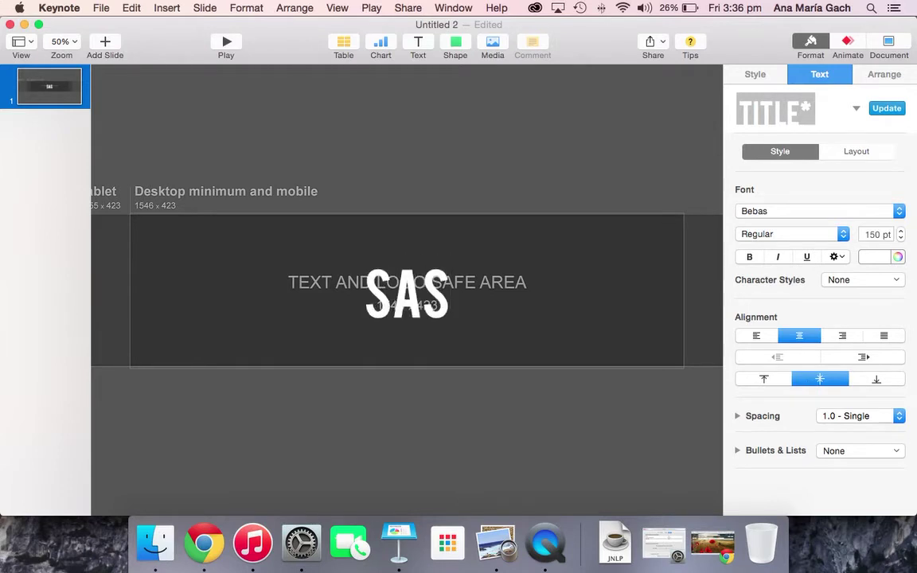
type("VID")
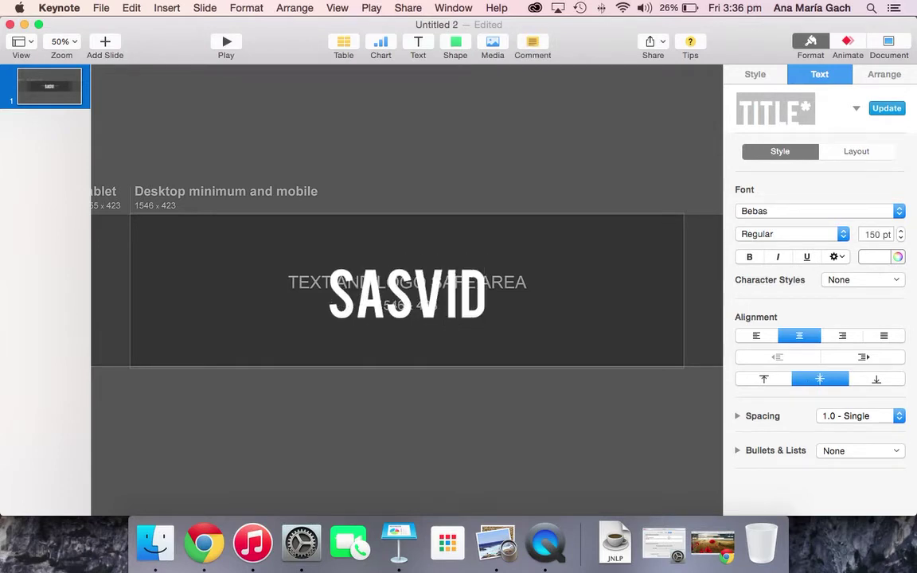
type("PRO")
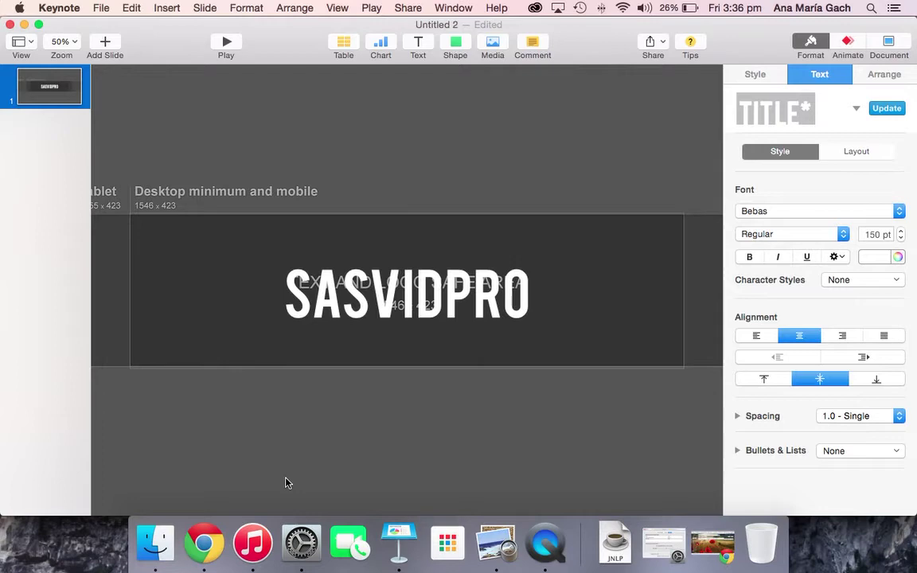
Step: Add Director.png from the YouTube Header folder to the slide, over the end of the SASVIDPRO title
left_click(159, 534)
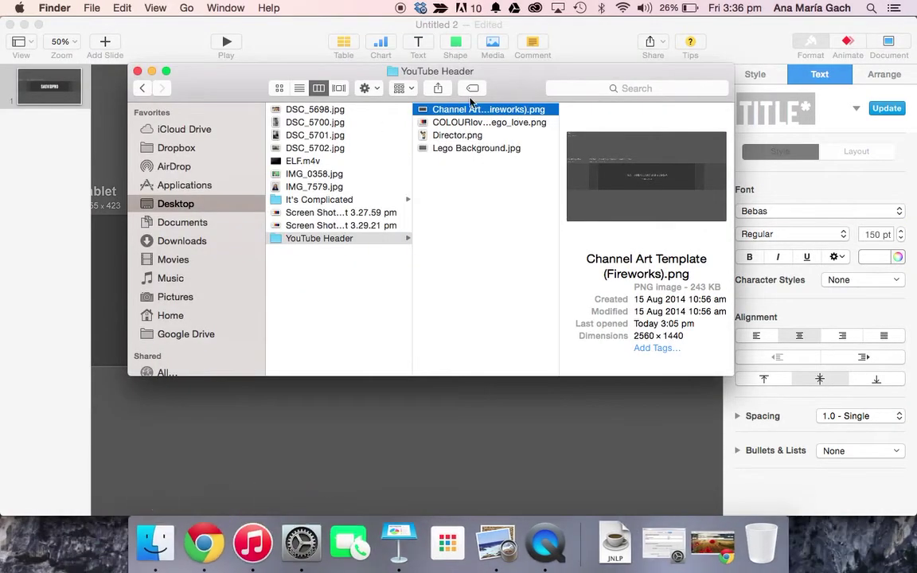
left_click(466, 137)
left_click_drag(467, 137, 589, 322)
left_click(286, 426)
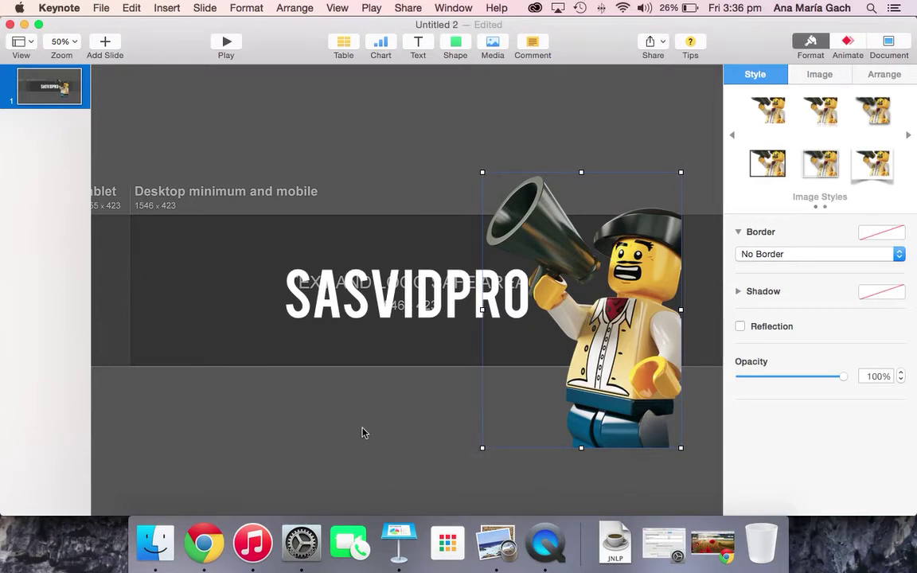
Step: Switch to Chrome, search for "google images" in a new tab and show the image results
left_click(208, 522)
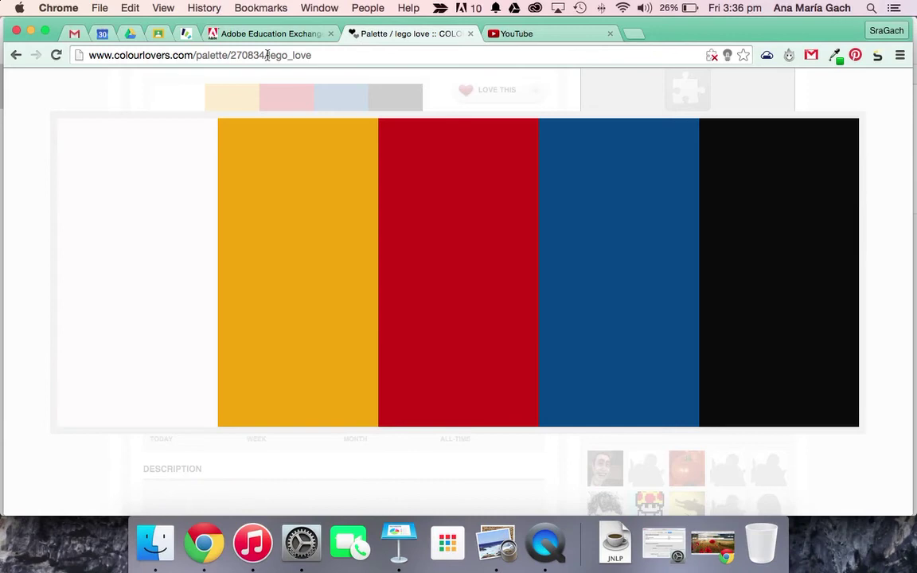
left_click(633, 34)
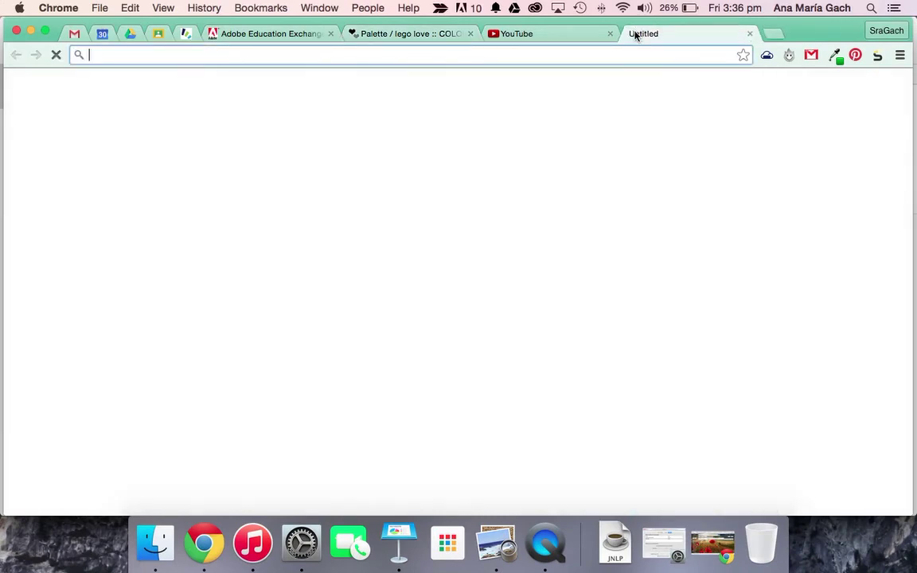
type("google i")
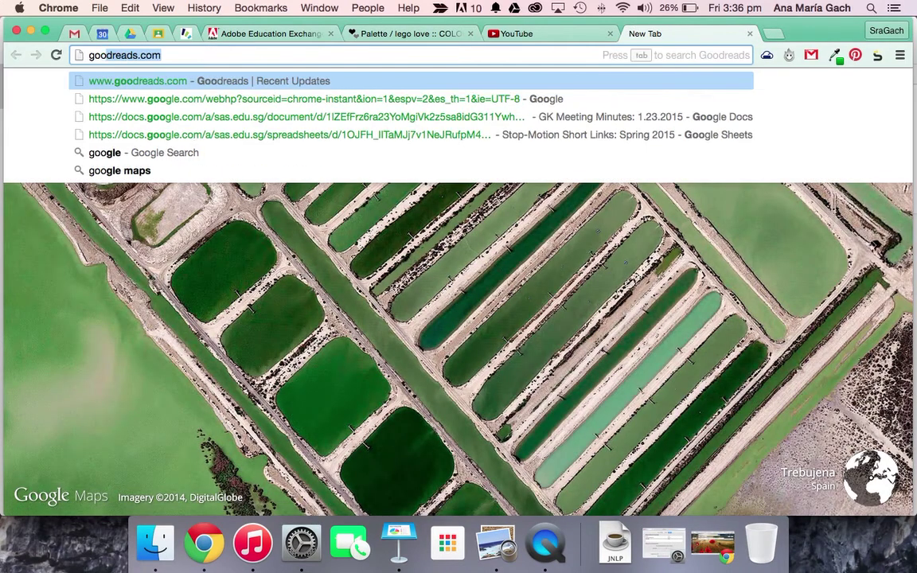
type("mages")
key("Return")
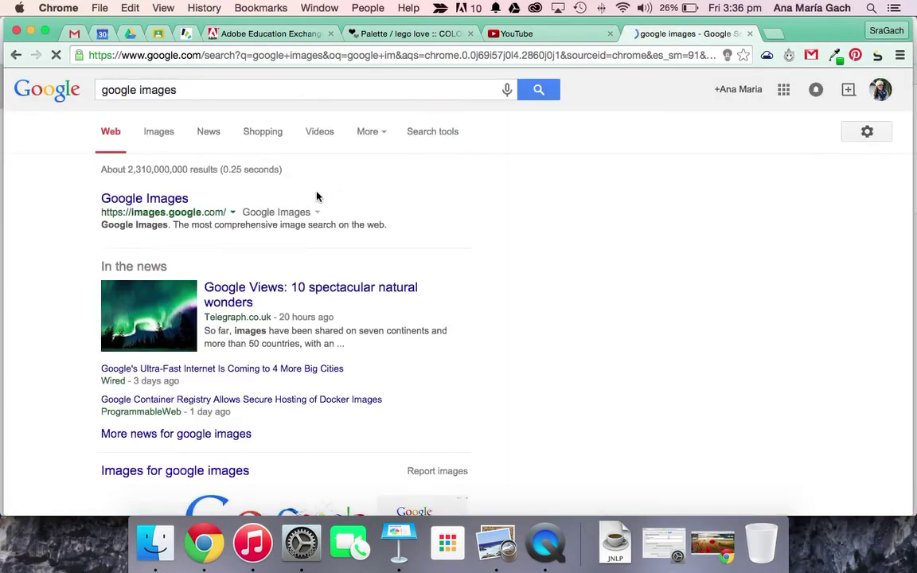
left_click(171, 135)
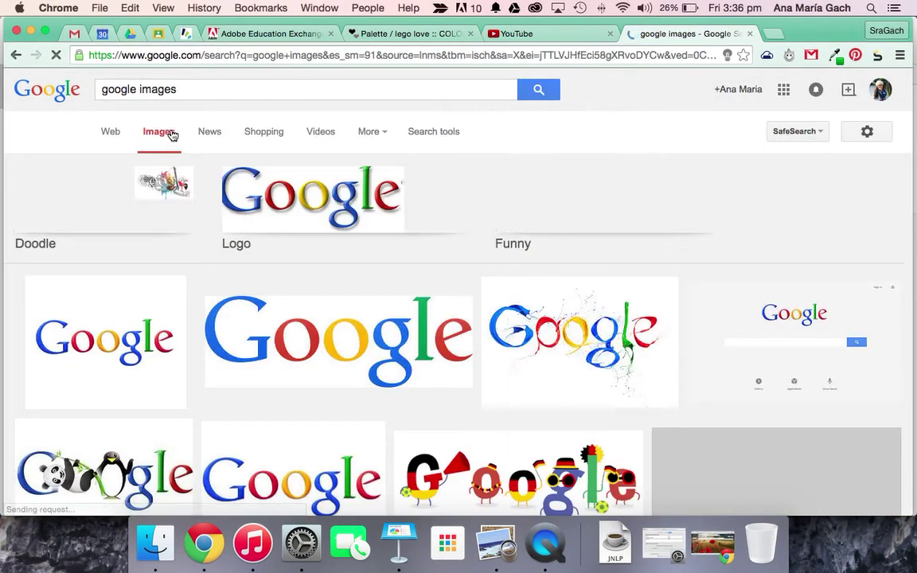
Step: Search Google Images for "lego director"
left_click(225, 86)
key("alt+shift+Left")
key("alt+shift+Left")
type("le")
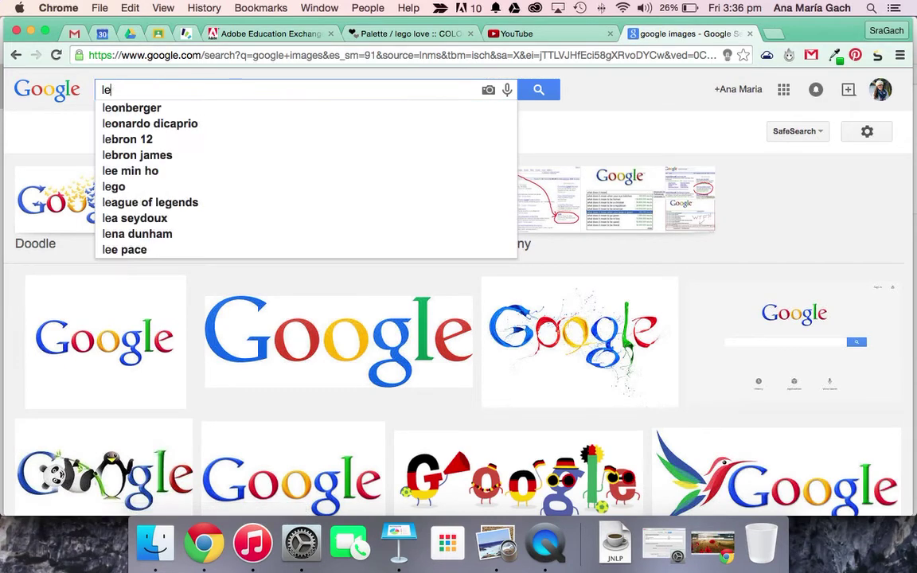
type("go direc")
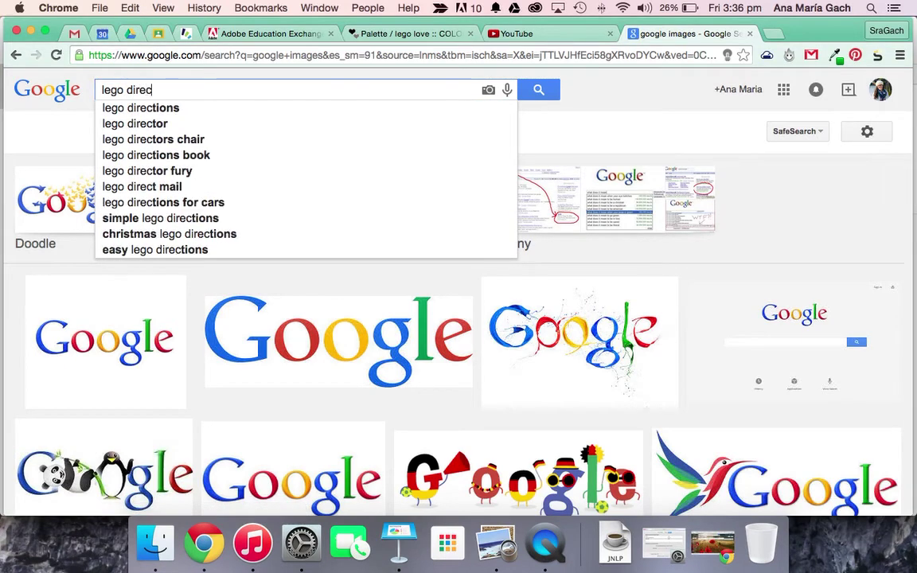
type("to")
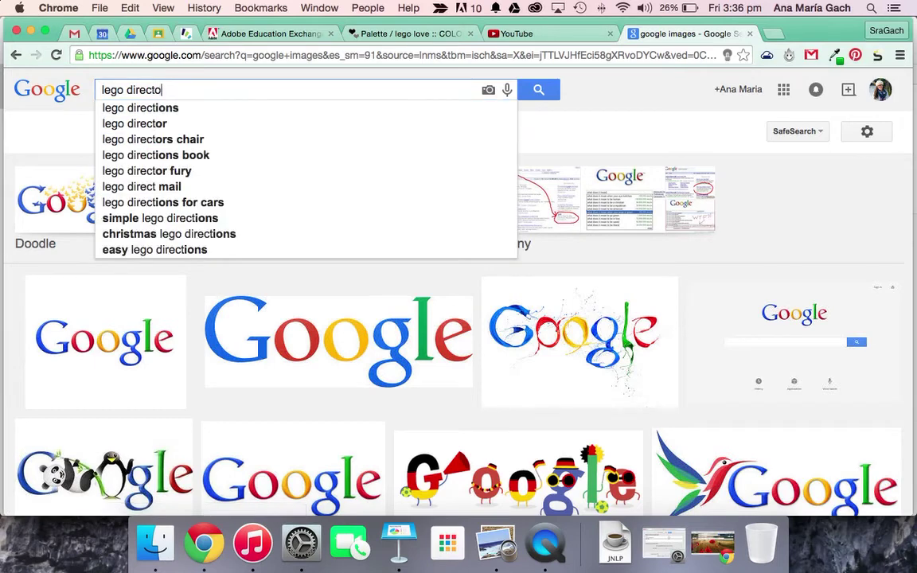
type("e=r")
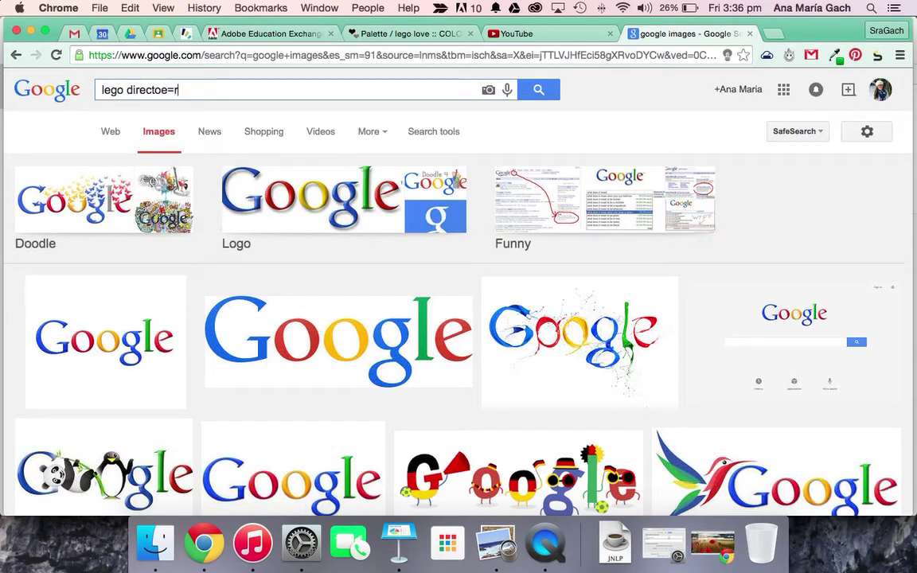
key("BackSpace")
key("BackSpace")
type("r")
key("Return")
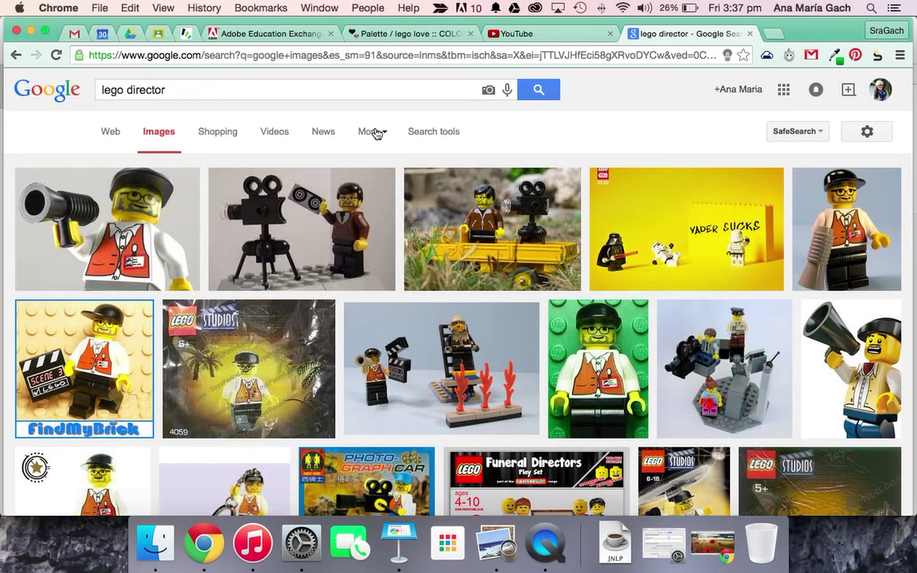
Step: Filter the Lego director image results to transparent ones and preview the Lego Batman picture
left_click(440, 131)
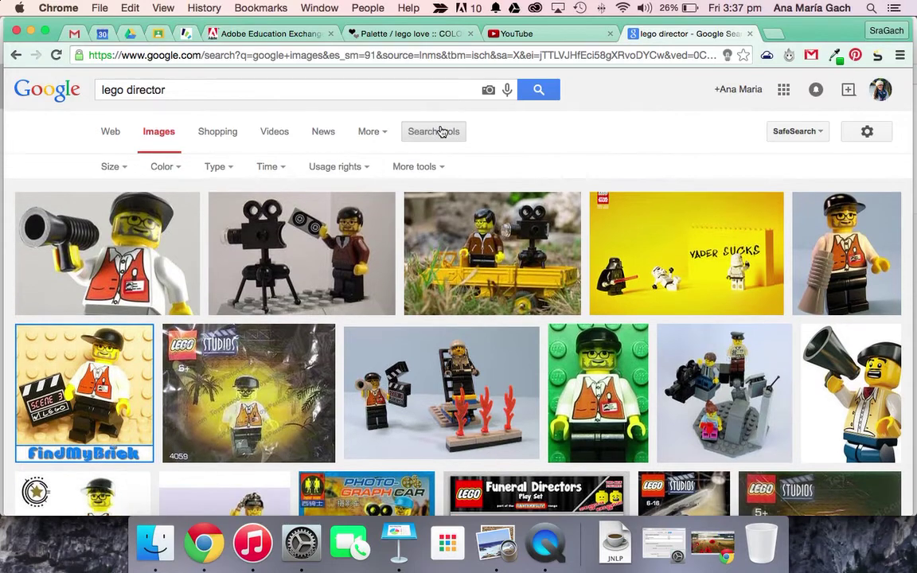
left_click(158, 166)
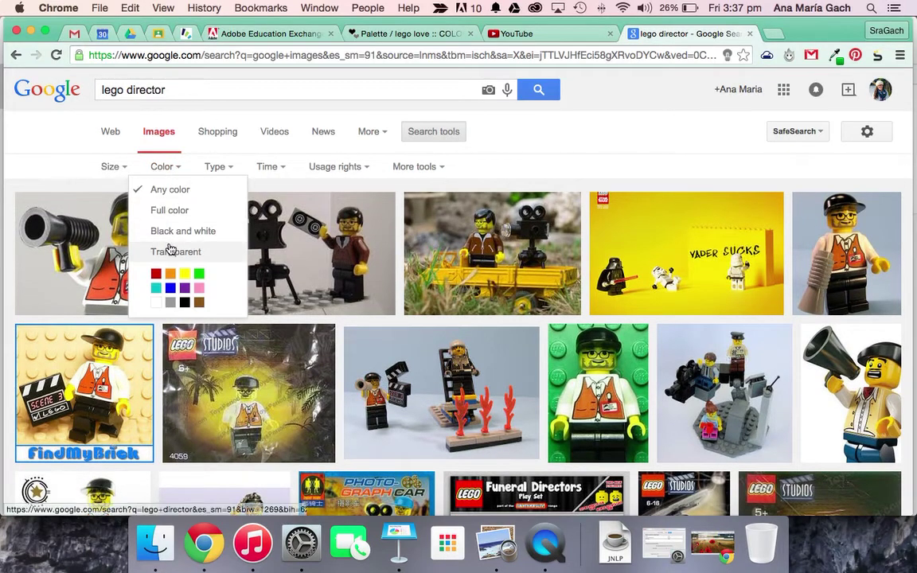
left_click(168, 251)
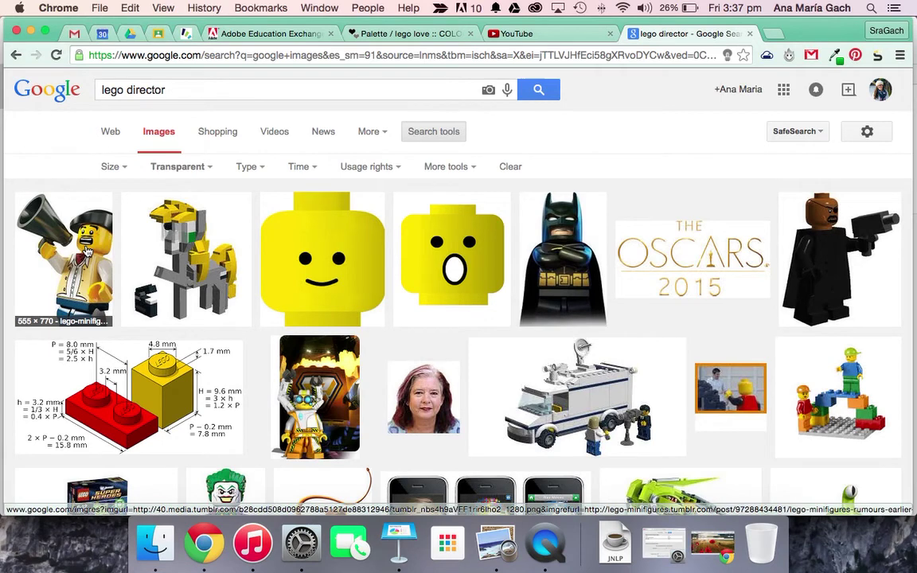
left_click(540, 273)
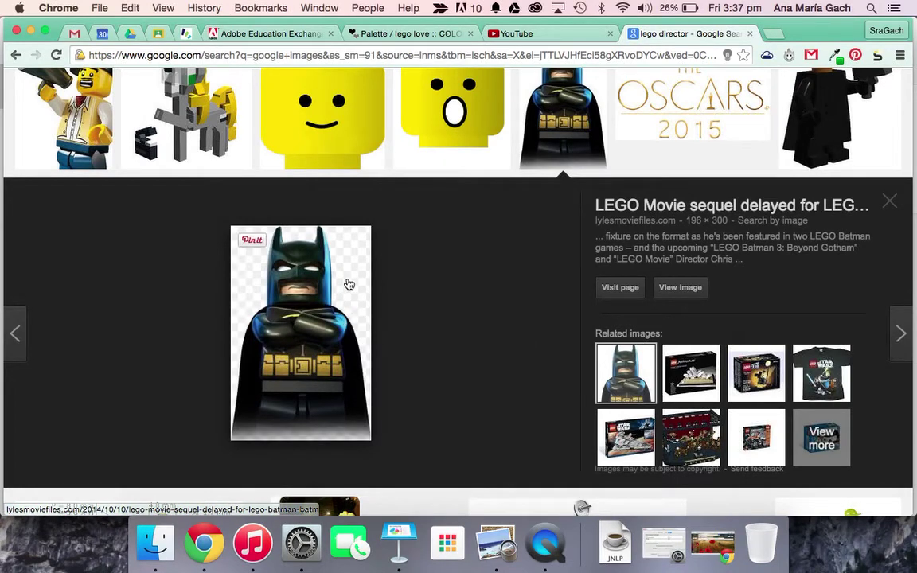
Step: Switch to Keynote and shrink the director image to the safe area's height, placed against the area's right end beside the title
left_click(398, 541)
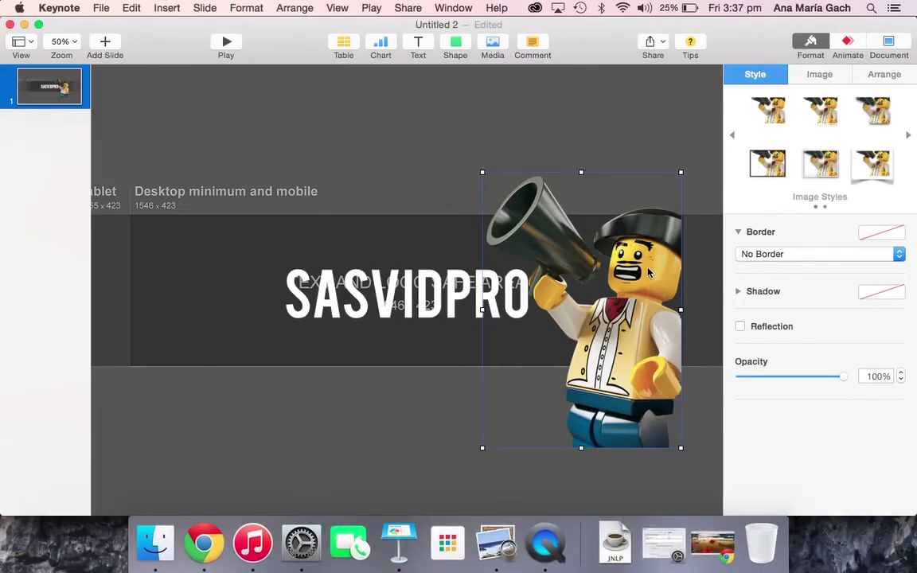
left_click_drag(600, 285, 627, 293)
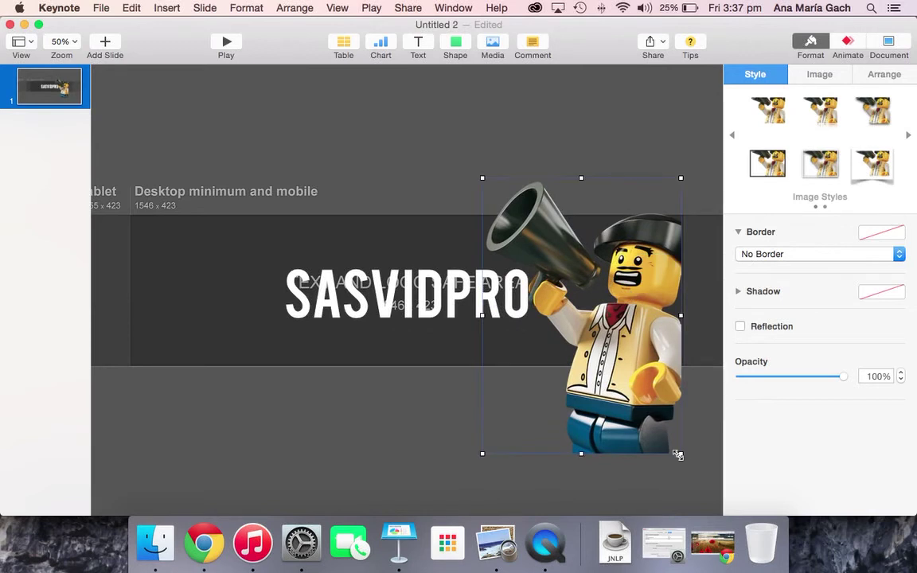
left_click_drag(675, 452, 602, 337)
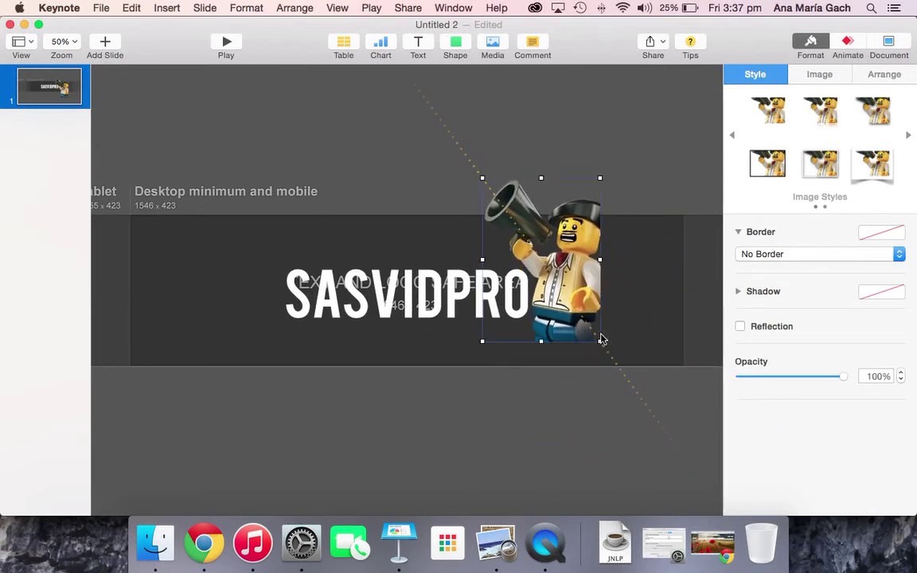
left_click_drag(600, 274, 669, 291)
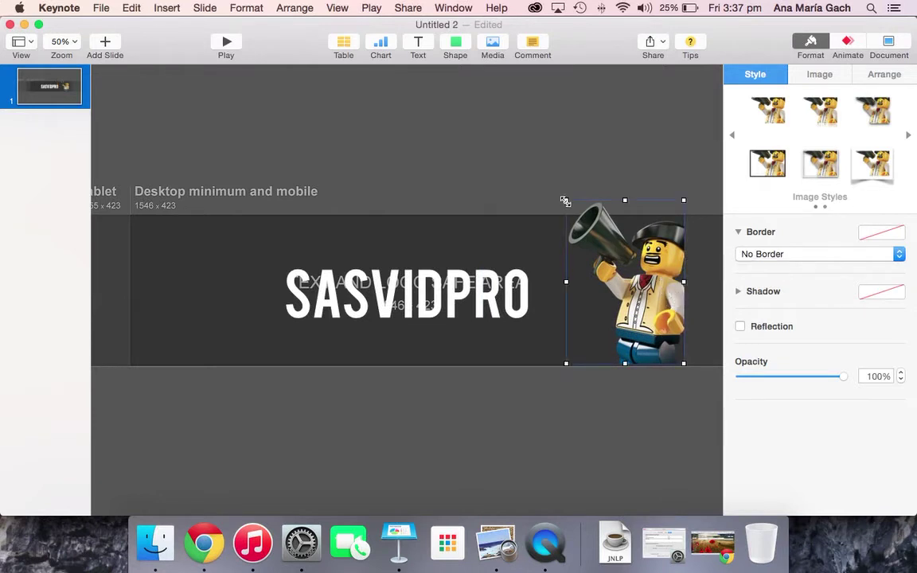
left_click_drag(565, 201, 580, 216)
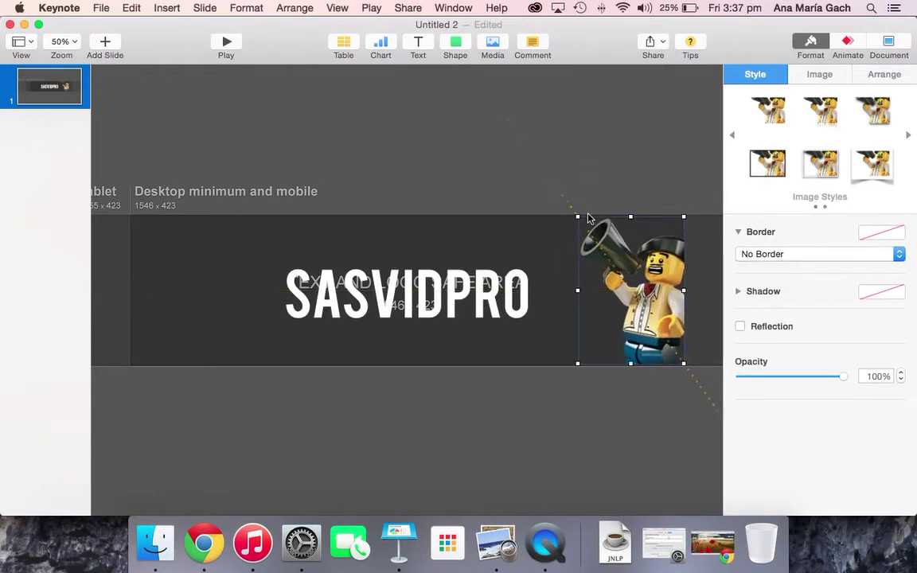
left_click(600, 173)
left_click(589, 226)
Step: Add Lego Background.jpg from the YouTube Header folder to the slide
left_click(156, 539)
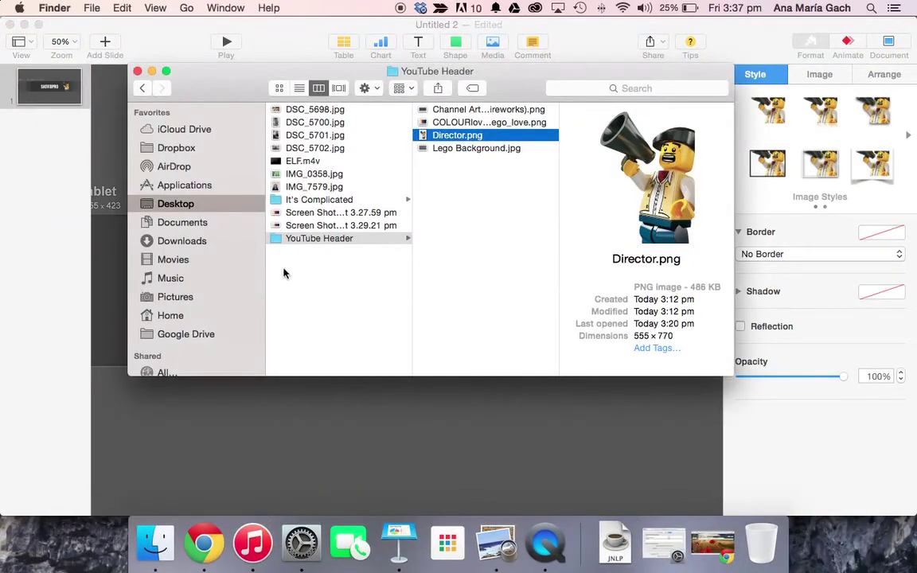
left_click(70, 42)
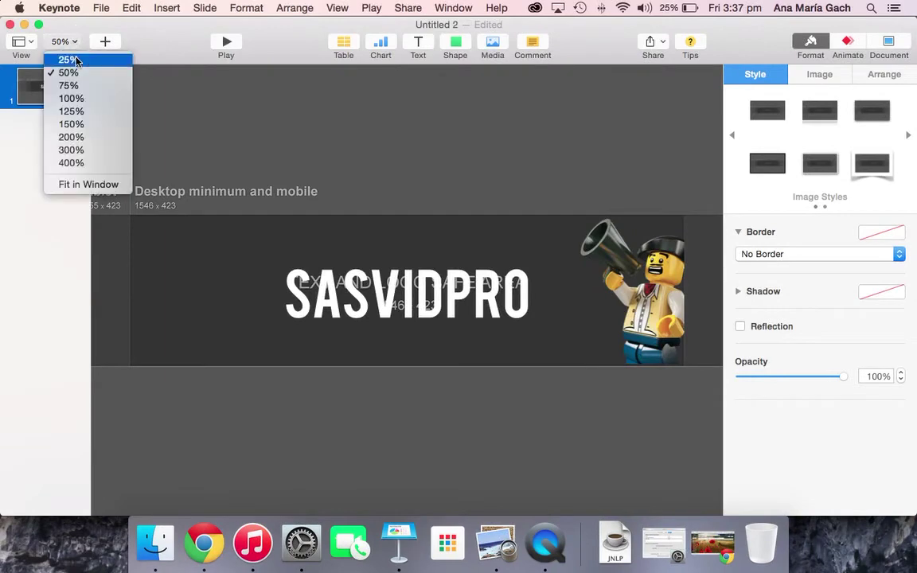
left_click(70, 56)
left_click(156, 543)
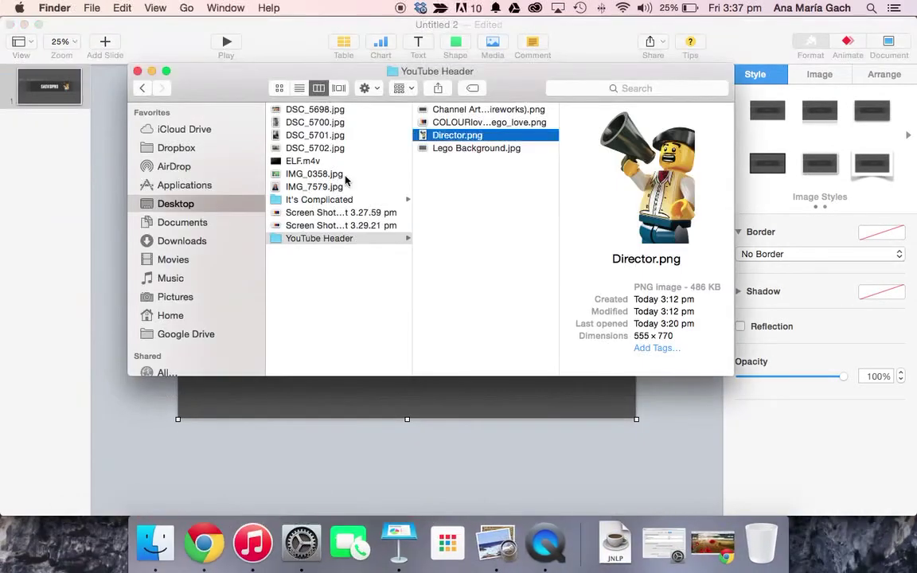
left_click_drag(461, 148, 344, 410)
left_click(560, 443)
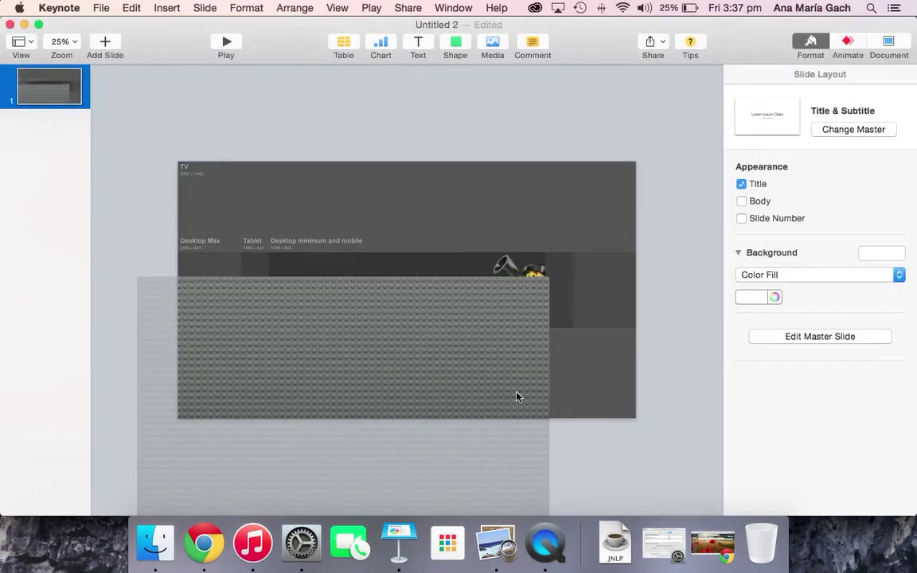
Step: Move and enlarge the Lego background image until it covers the whole slide, centred with a slight overhang on all sides
left_click_drag(517, 395, 601, 278)
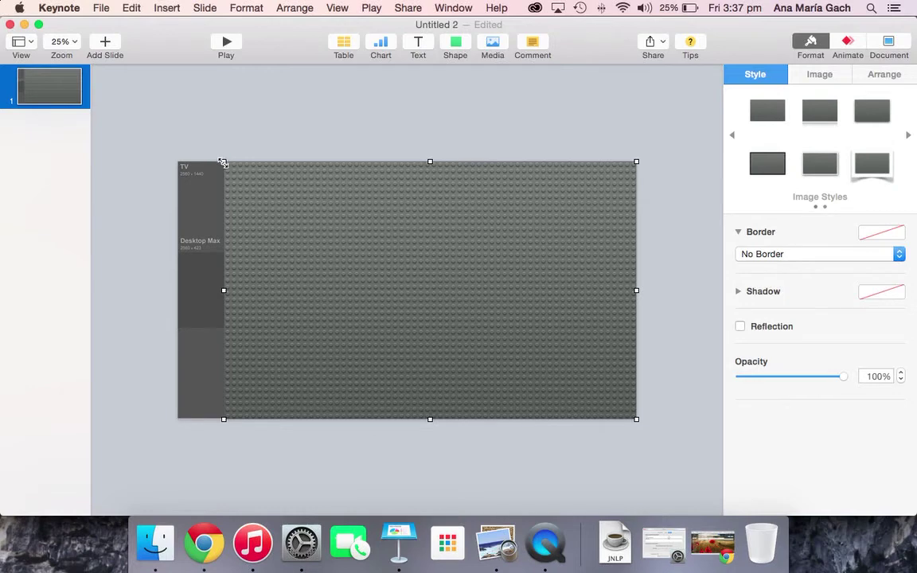
left_click_drag(224, 161, 149, 115)
left_click_drag(261, 256, 273, 285)
Step: Send the Lego background to the back and delete the channel art template image from the slide
right_click(381, 326)
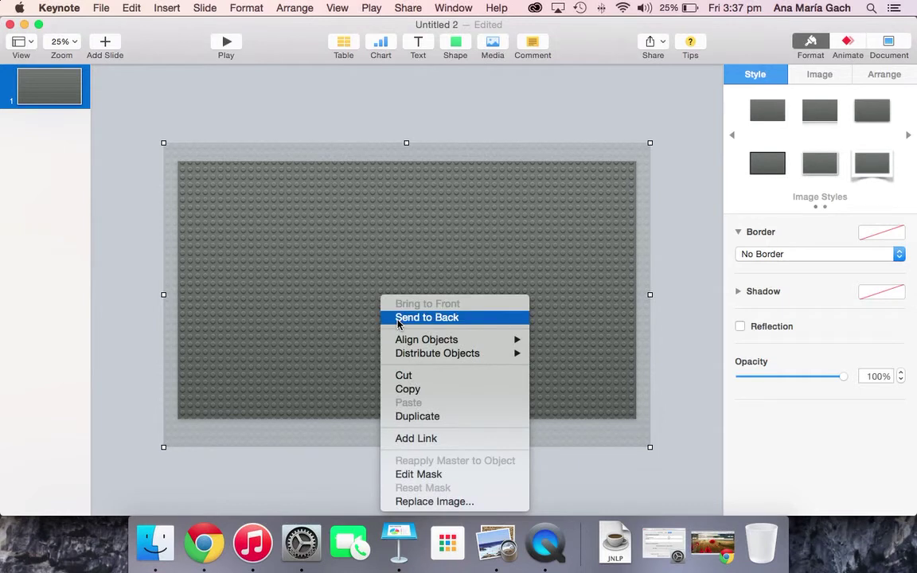
left_click(398, 319)
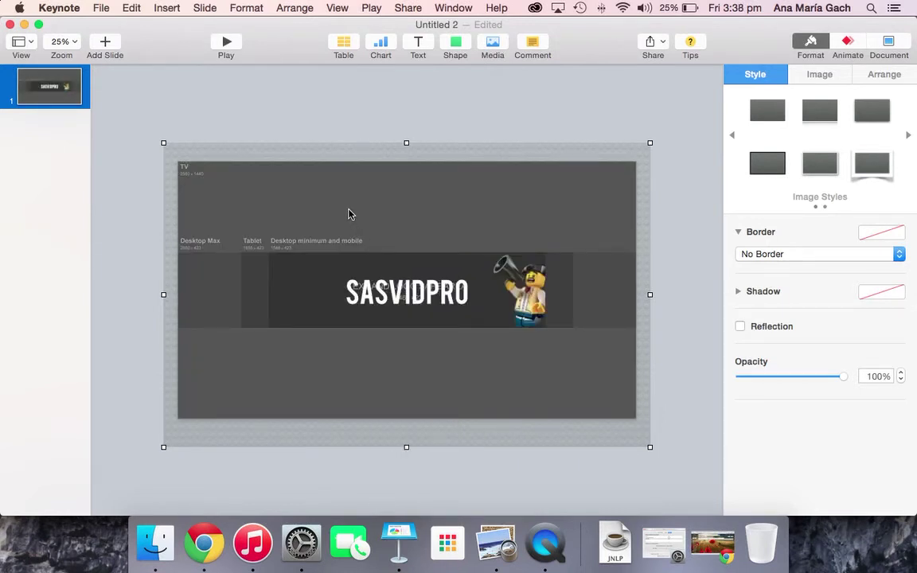
left_click(347, 214)
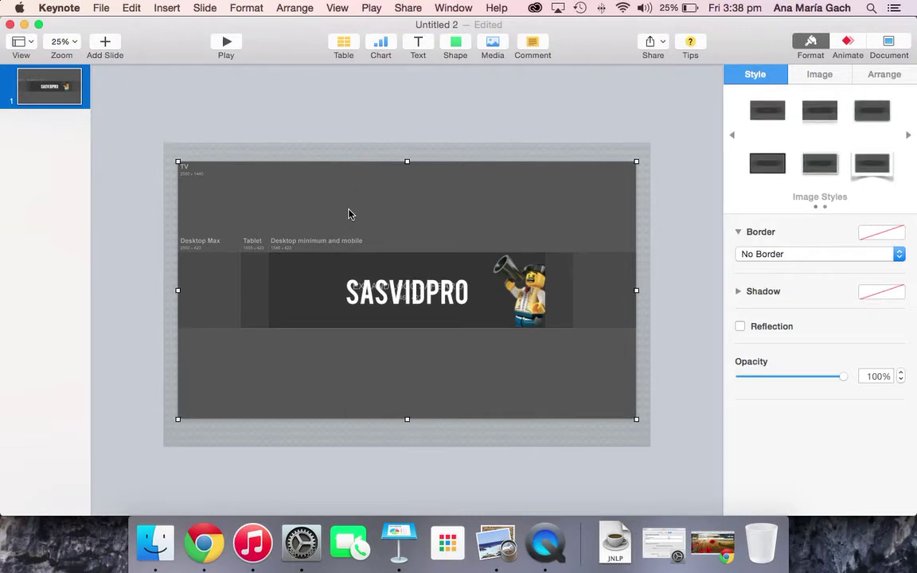
key("Delete")
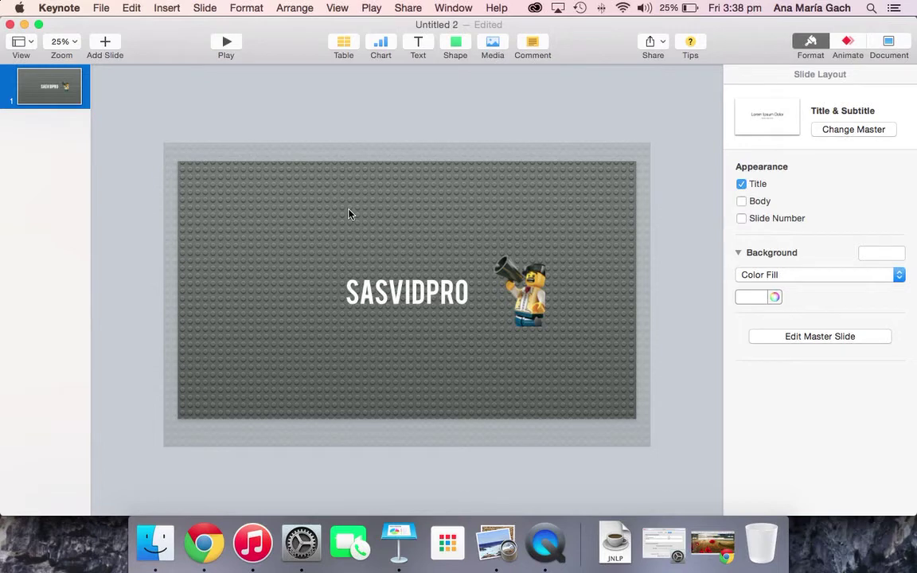
Step: Colour the letters SAS in the SASVIDPRO title red with the saved red swatch
double_click(350, 290)
left_click(386, 292)
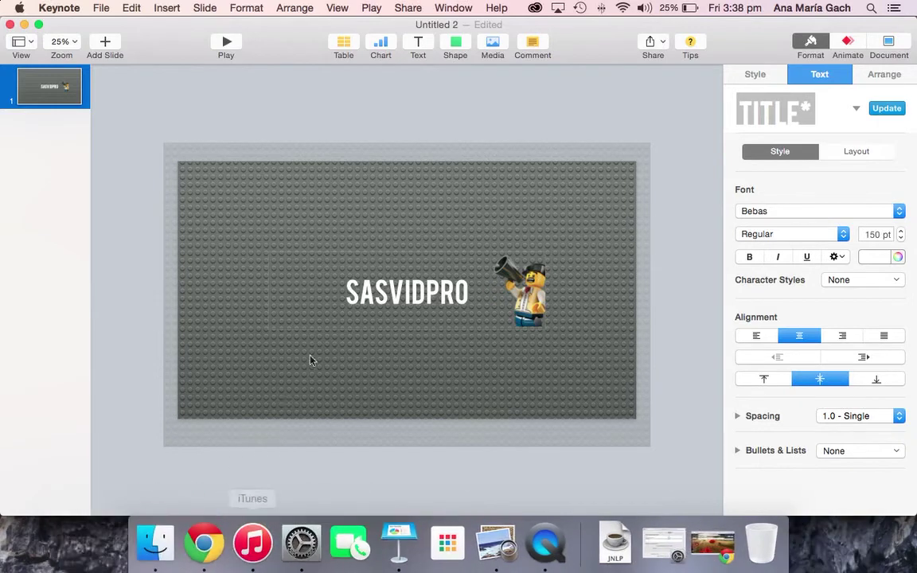
left_click_drag(385, 291, 344, 291)
left_click(899, 256)
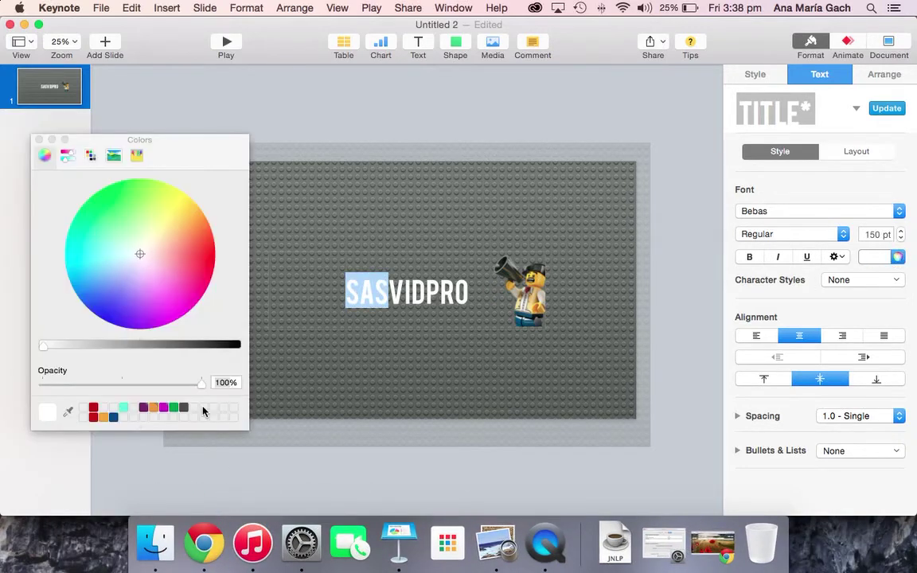
left_click(93, 408)
left_click(387, 249)
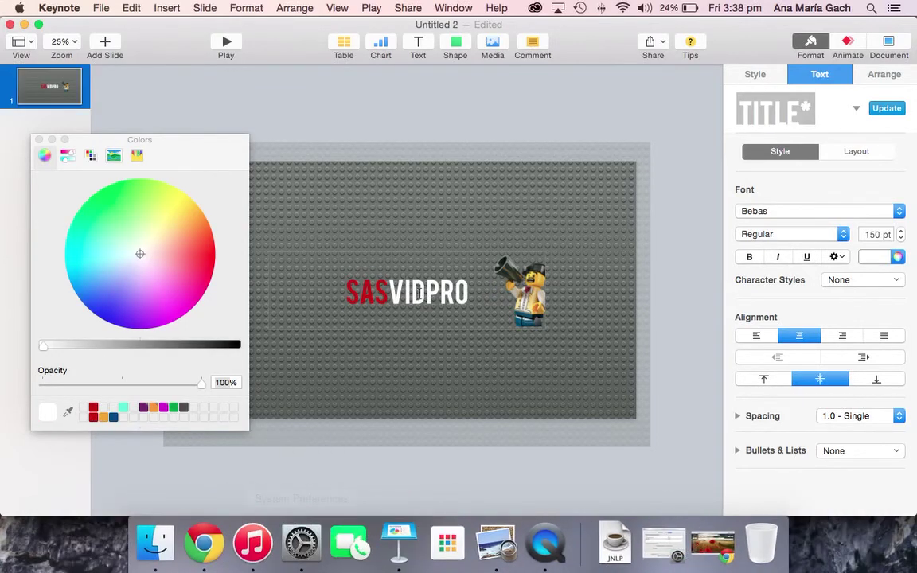
Step: Colour the letters VID in the title with the saved orange swatch and PRO with the saved dark blue one
left_click_drag(426, 293, 392, 294)
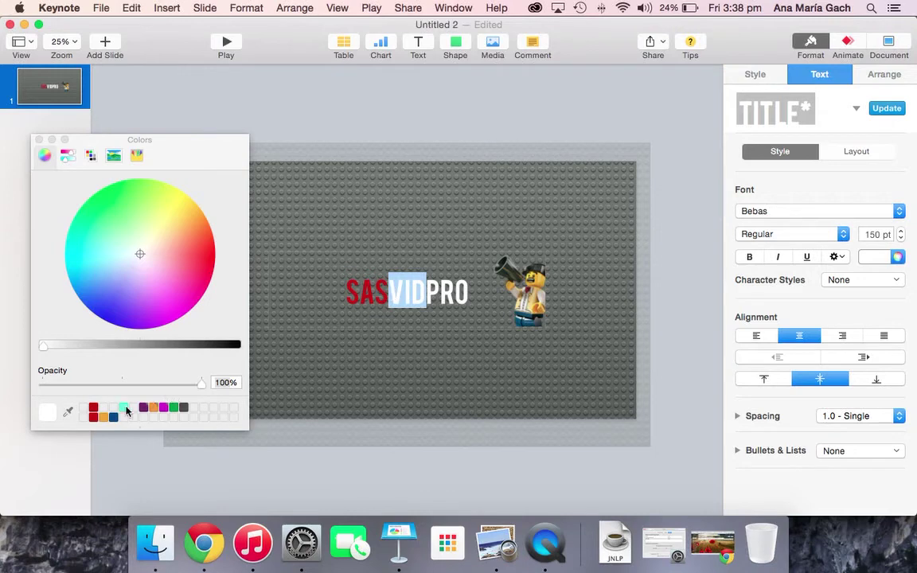
left_click(103, 417)
left_click_drag(468, 293, 426, 292)
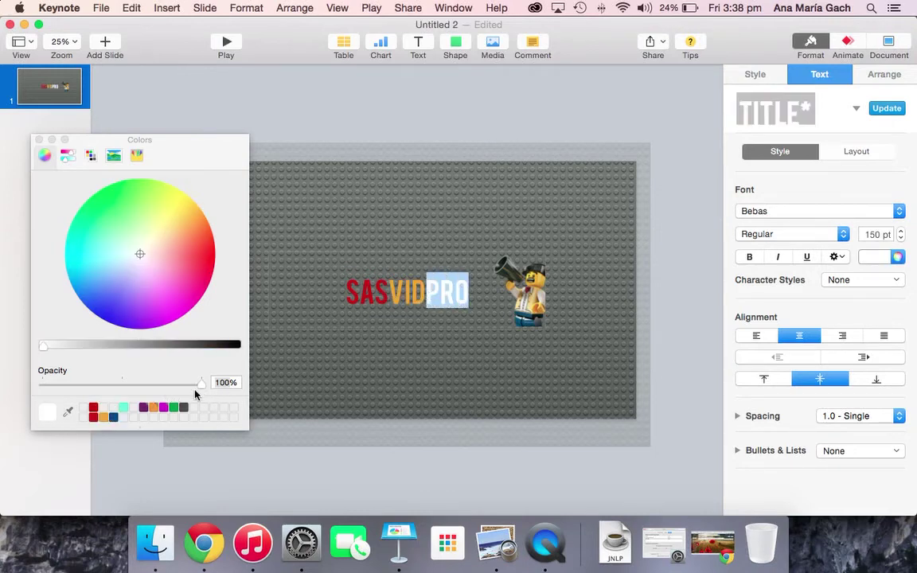
left_click(113, 417)
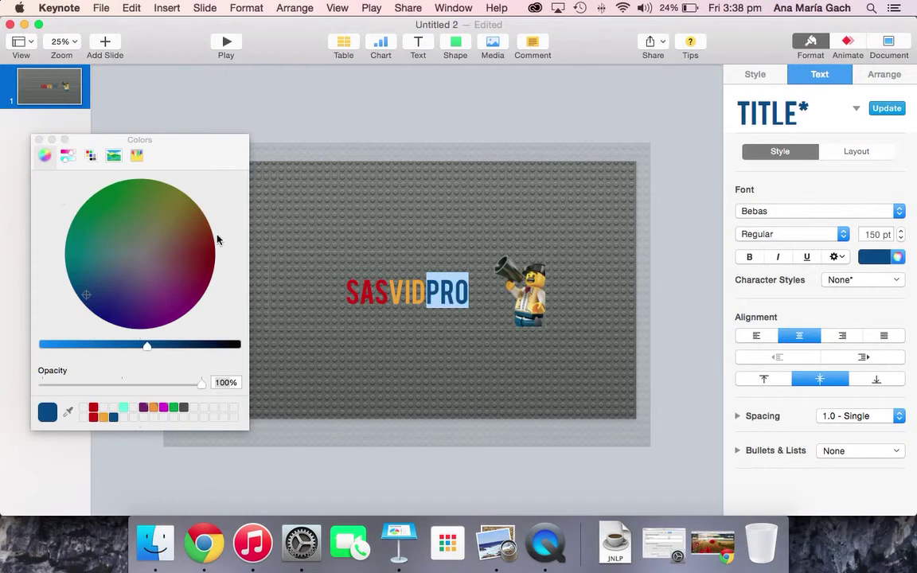
Step: Set the font size of the whole SASVIDPRO title to 200 pt and close the Colors window
left_click(326, 298)
left_click_drag(487, 297, 291, 260)
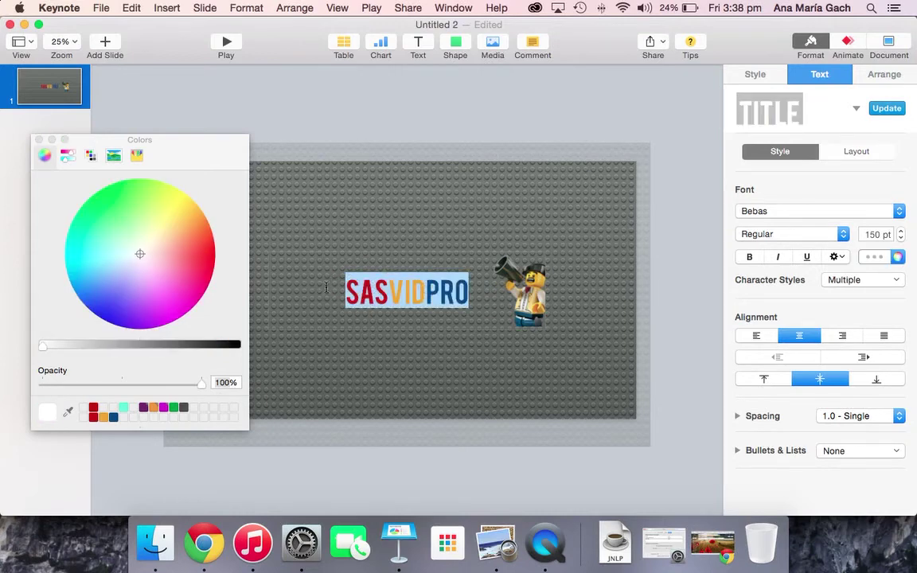
double_click(879, 234)
type("1")
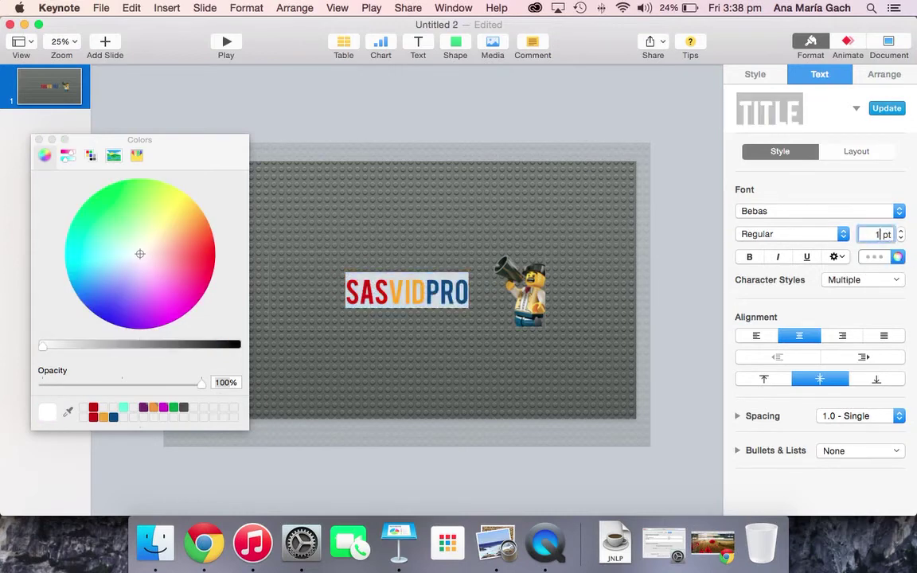
type("00")
key("Return")
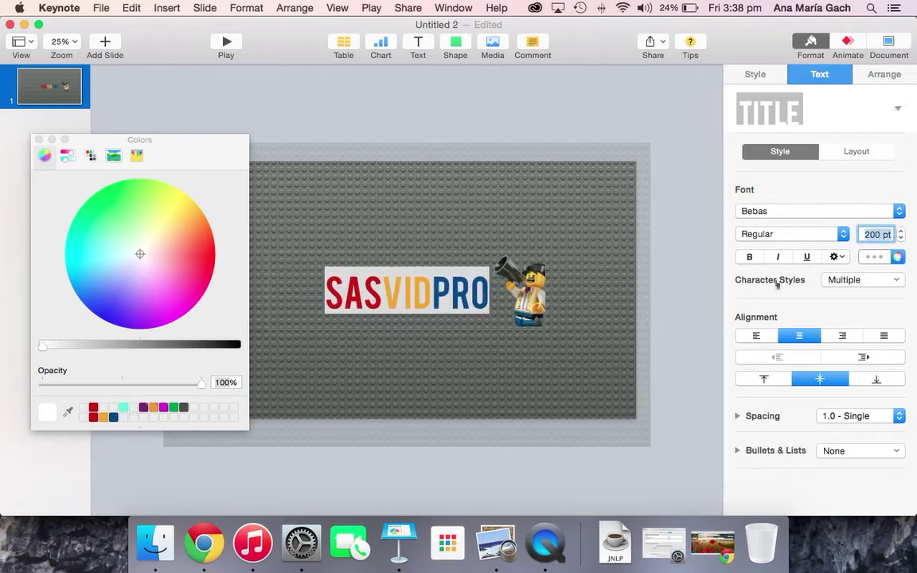
left_click(634, 330)
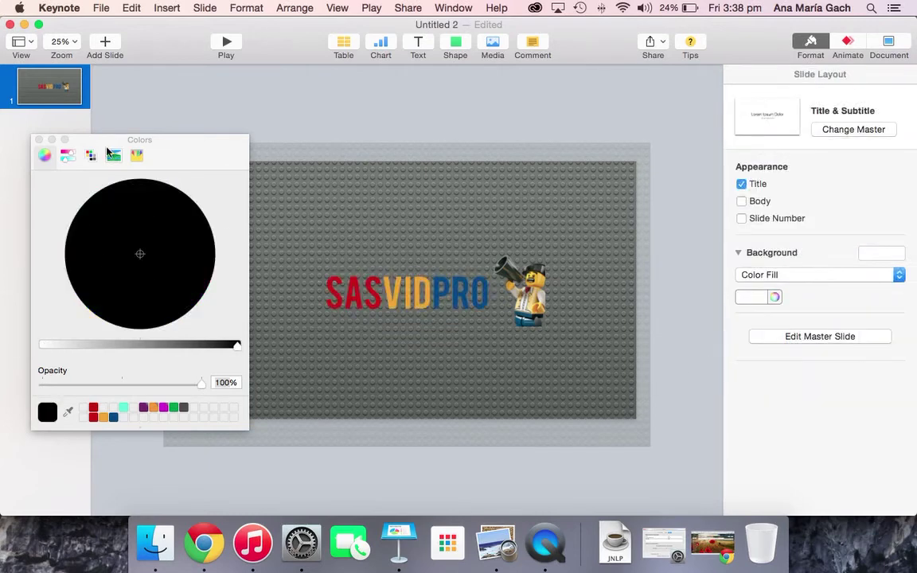
left_click(39, 141)
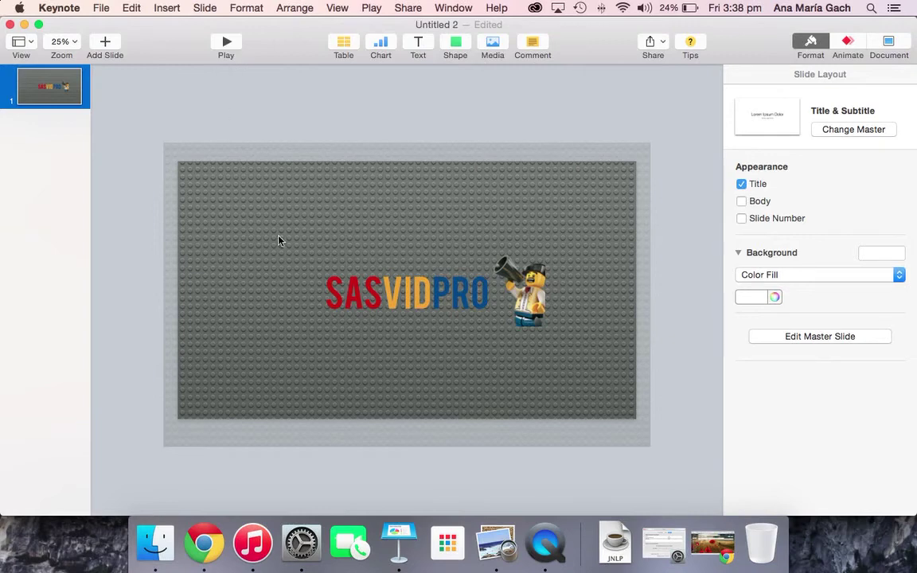
left_click(298, 270)
left_click(306, 269)
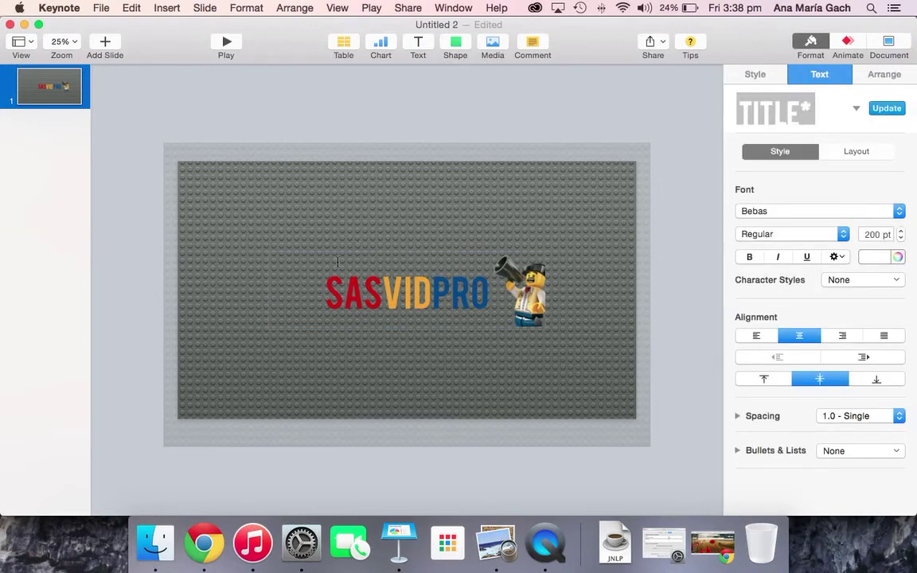
left_click(302, 100)
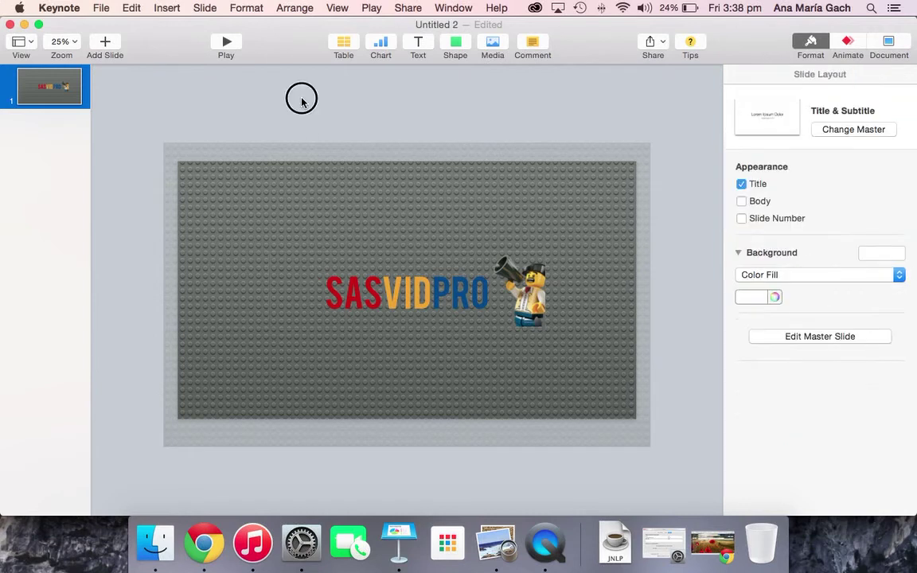
Step: Export the slide as a high-quality JPEG image named Header into the YouTube Header folder
left_click(101, 9)
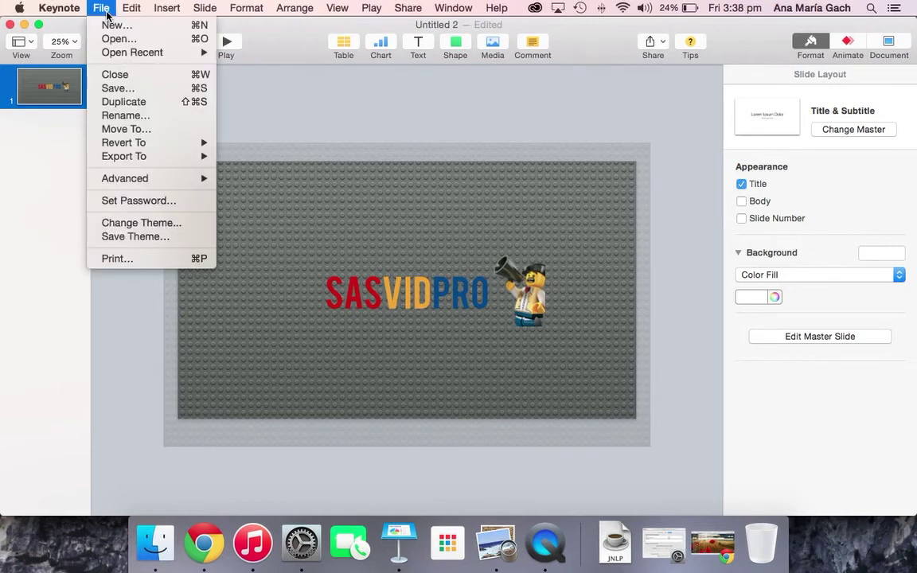
mouse_move(151, 168)
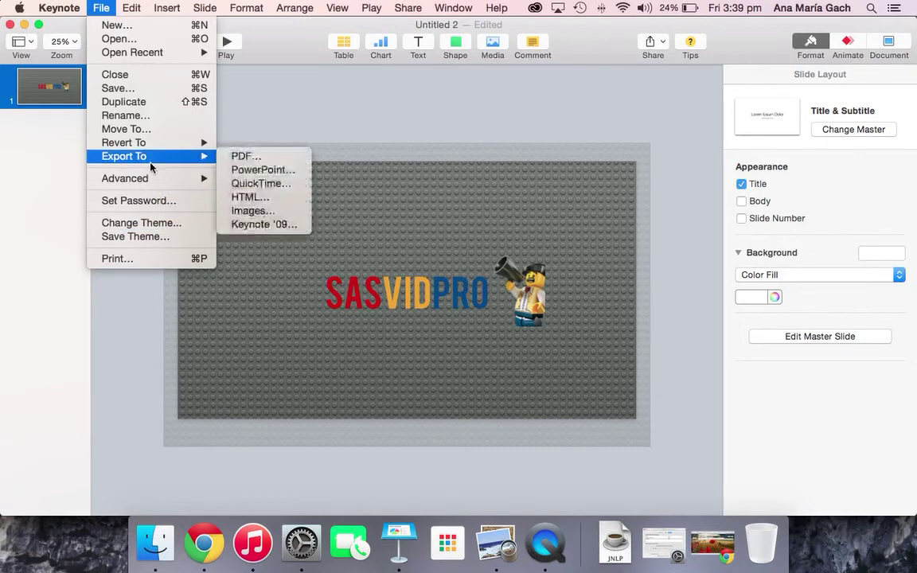
left_click(238, 211)
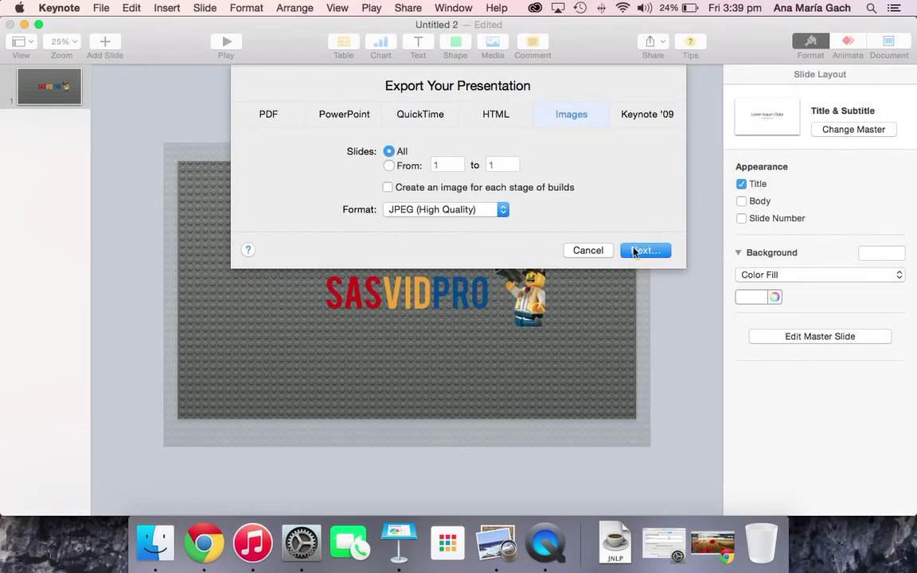
left_click(634, 252)
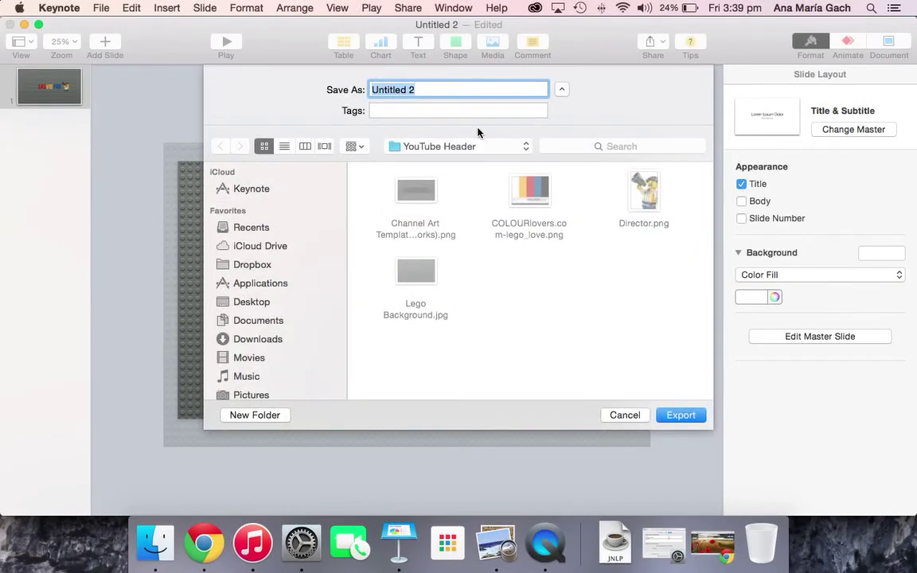
type("Header")
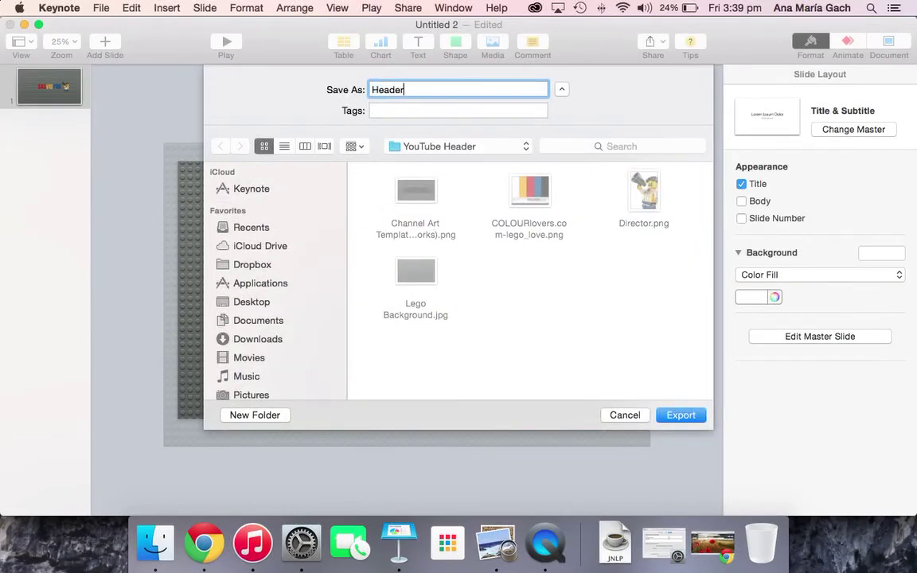
key("Return")
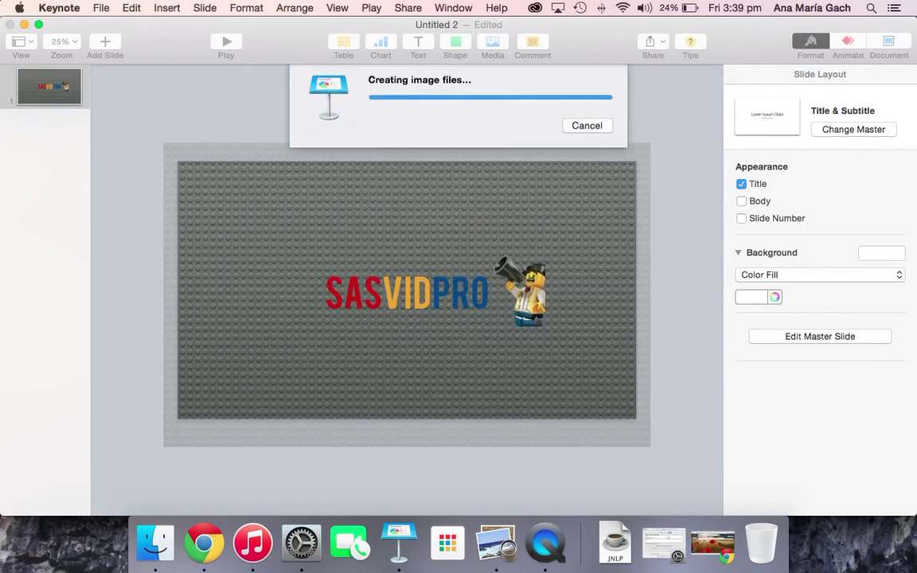
Step: Switch to the YouTube channel page in Chrome and open the channel art editor for uploading a photo
left_click(202, 529)
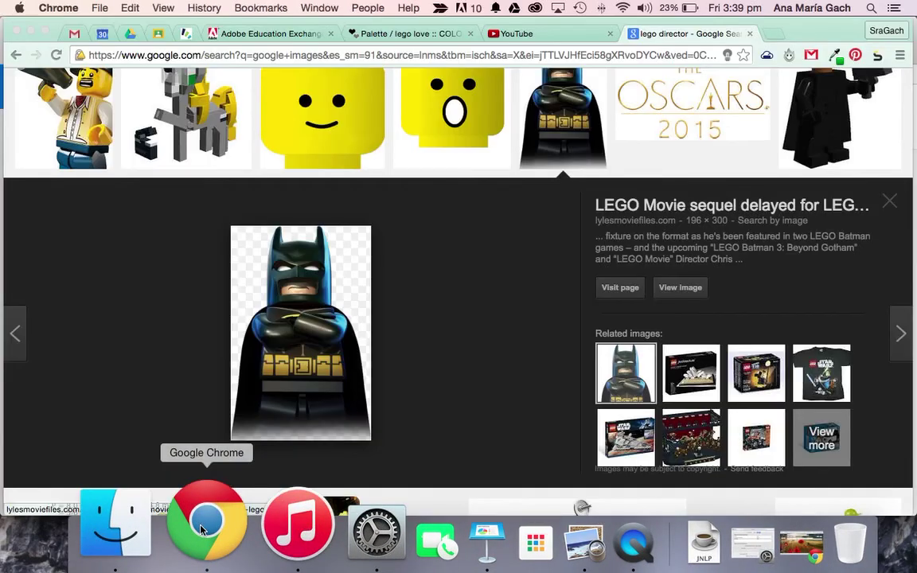
left_click(523, 33)
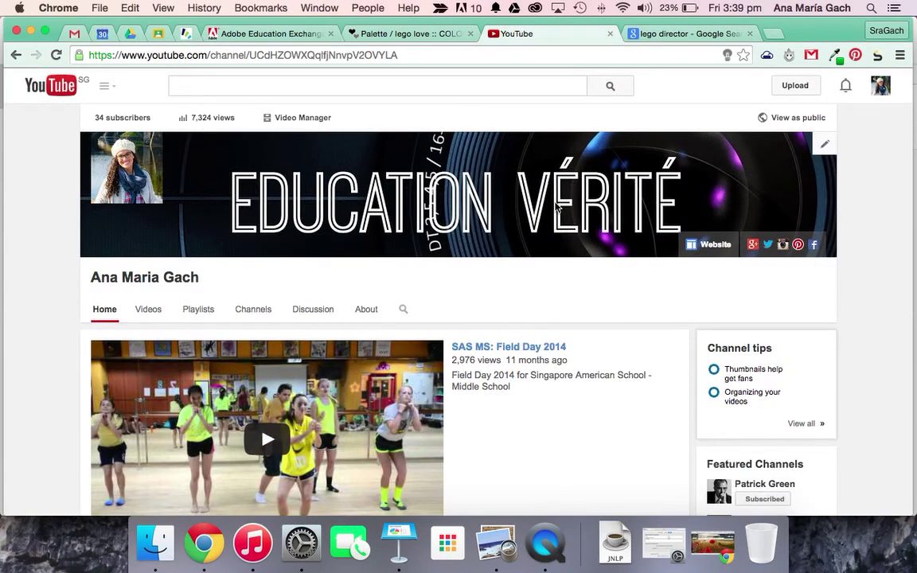
left_click(831, 155)
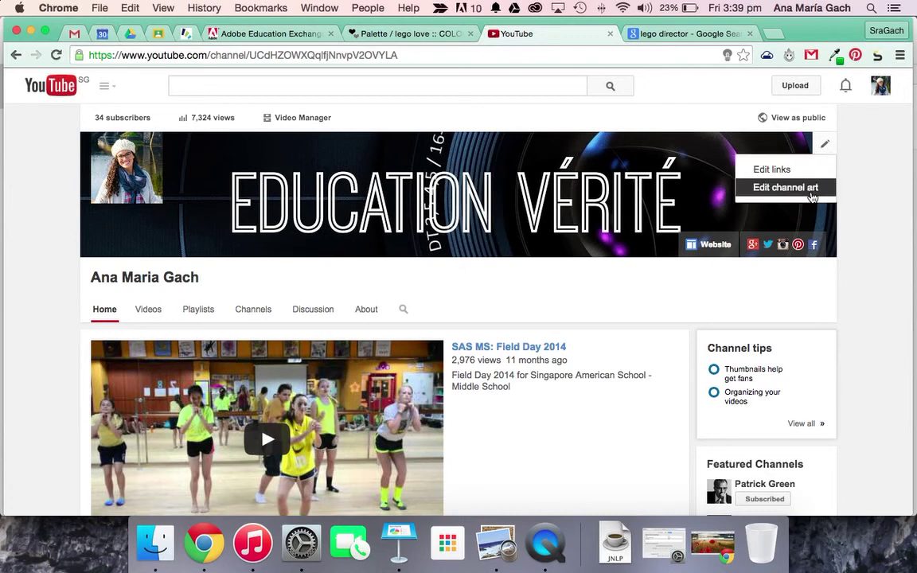
left_click(812, 196)
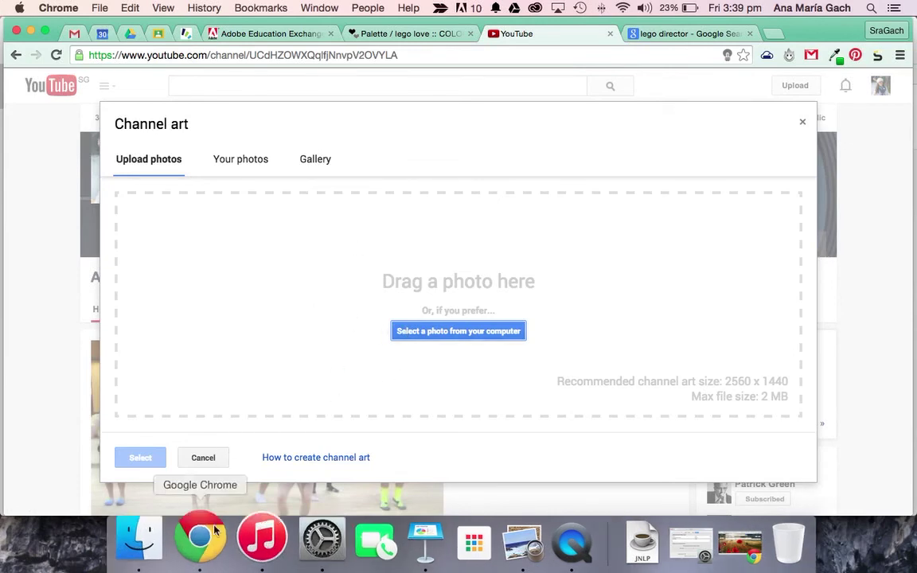
Step: Upload the exported image from the Header folder in Finder as the channel art and apply it to the channel
left_click(171, 514)
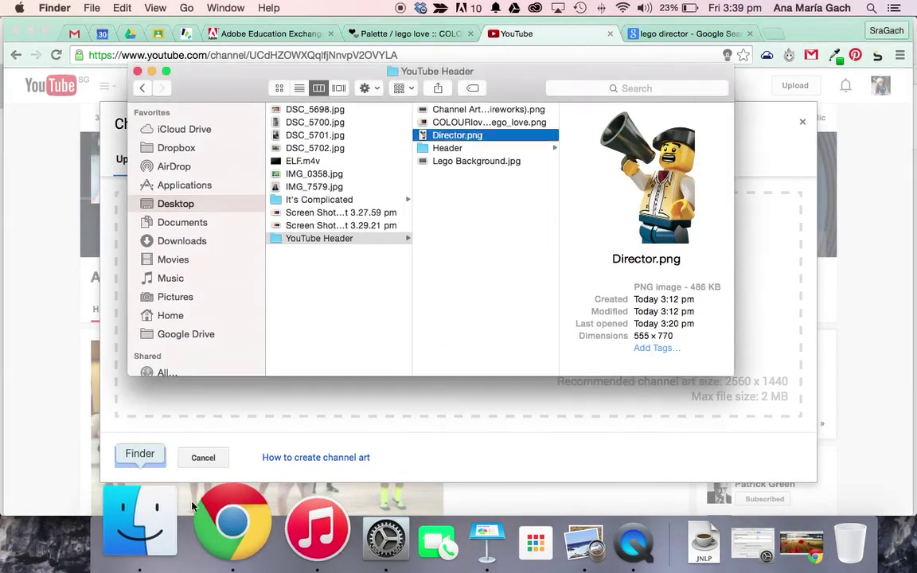
left_click(426, 150)
left_click_drag(611, 109, 477, 424)
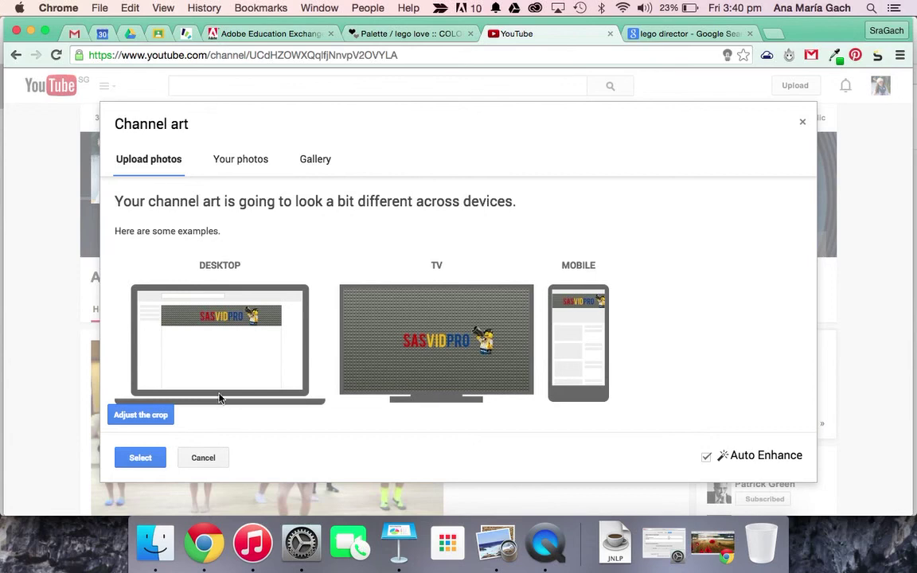
left_click(139, 457)
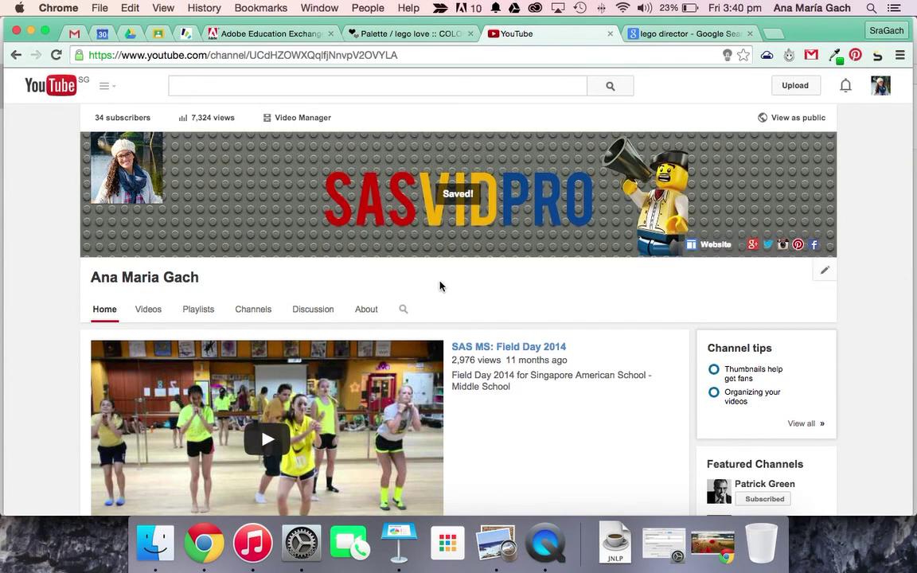
left_click(102, 83)
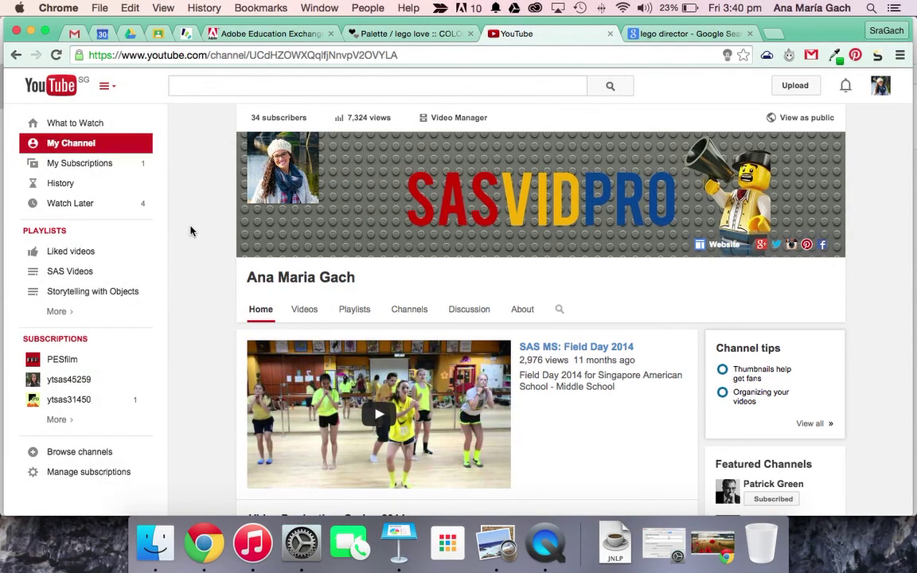
left_click(105, 88)
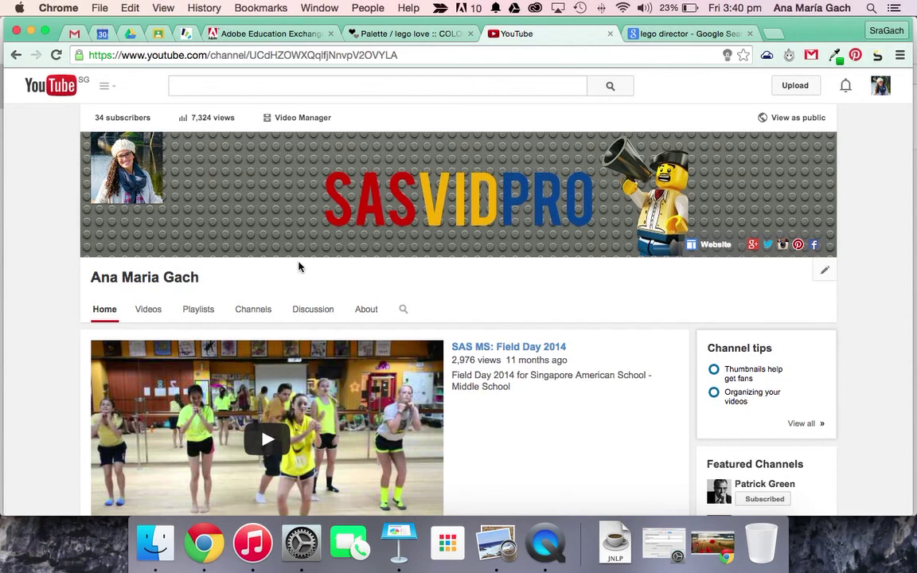